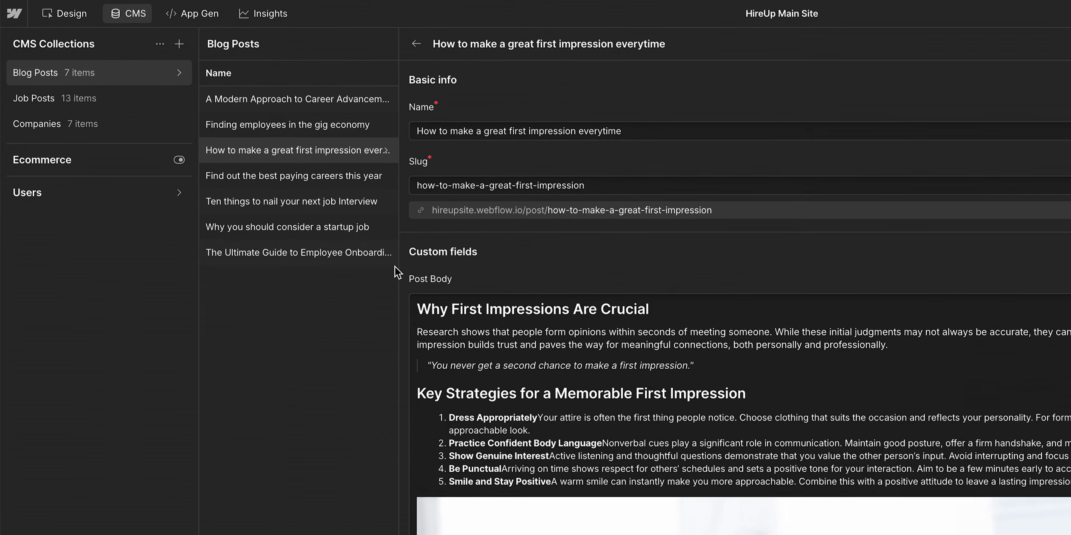
{"action": "scroll", "coordinate": [286, 193], "scroll_direction": "down", "scroll_amount": 15}
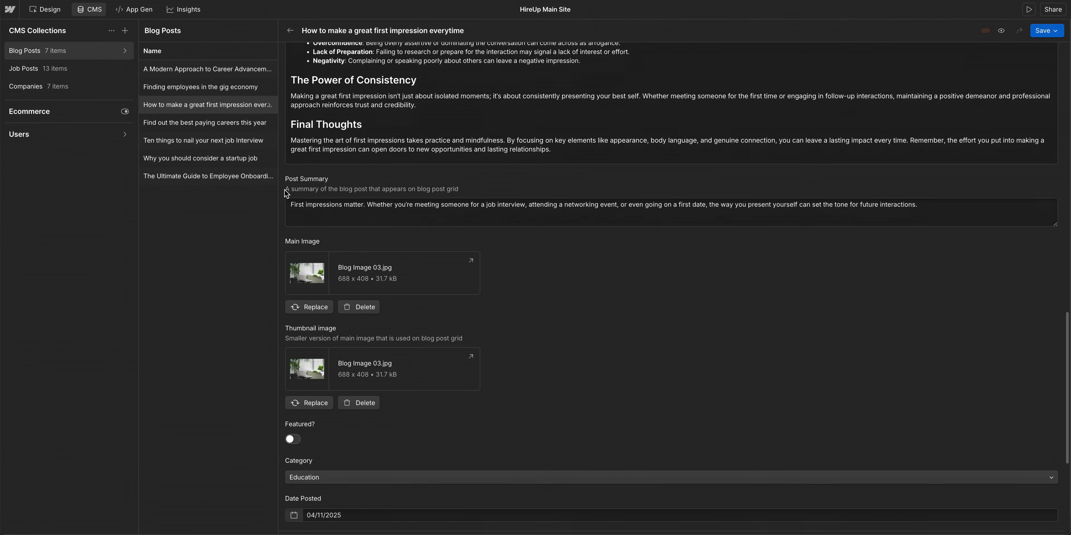
{"action": "scroll", "coordinate": [287, 193], "scroll_direction": "down", "scroll_amount": 2}
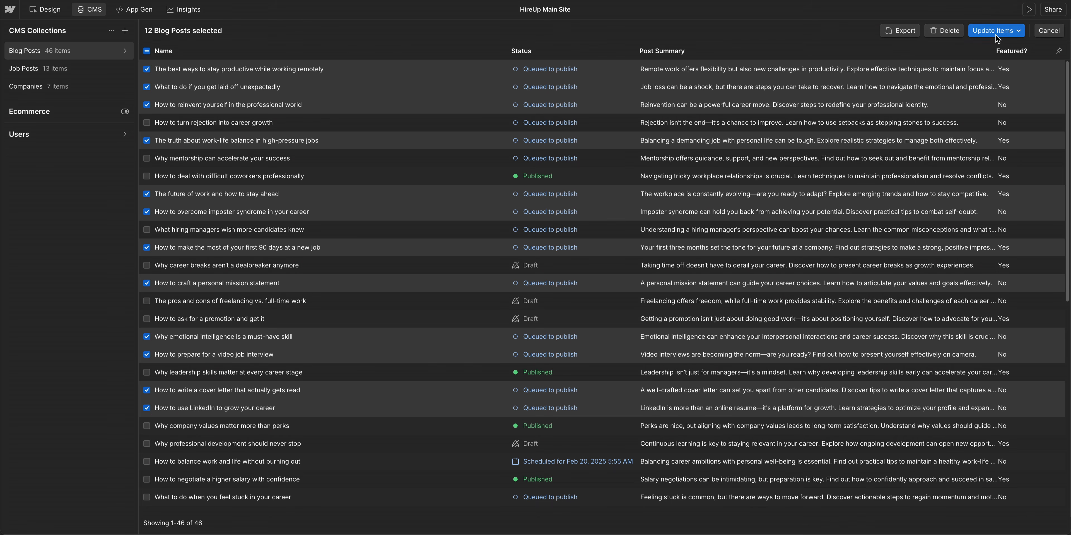
{"action": "left_click", "coordinate": [996, 34]}
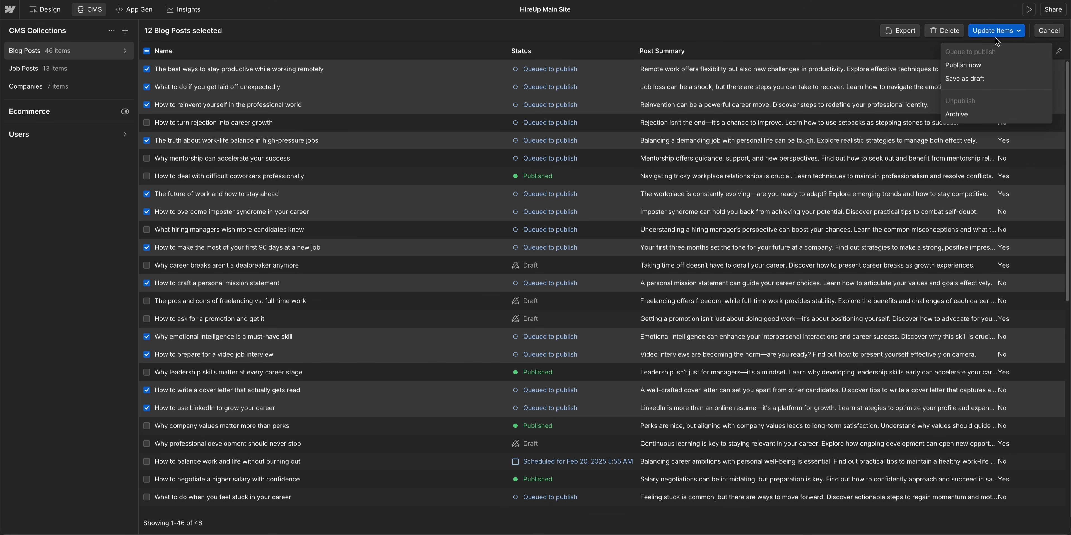
{"action": "left_click", "coordinate": [987, 65]}
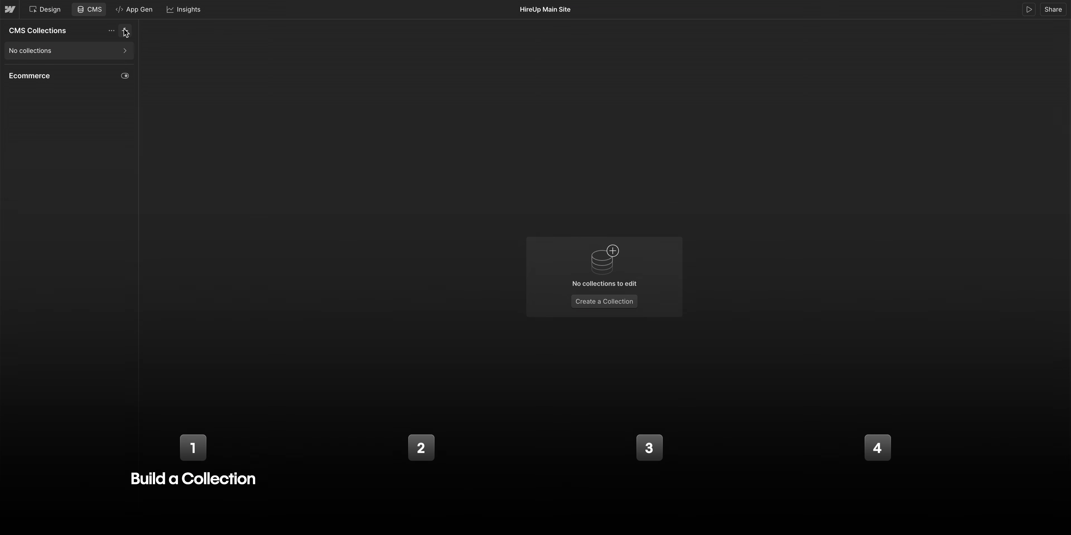
{"action": "left_click", "coordinate": [125, 30]}
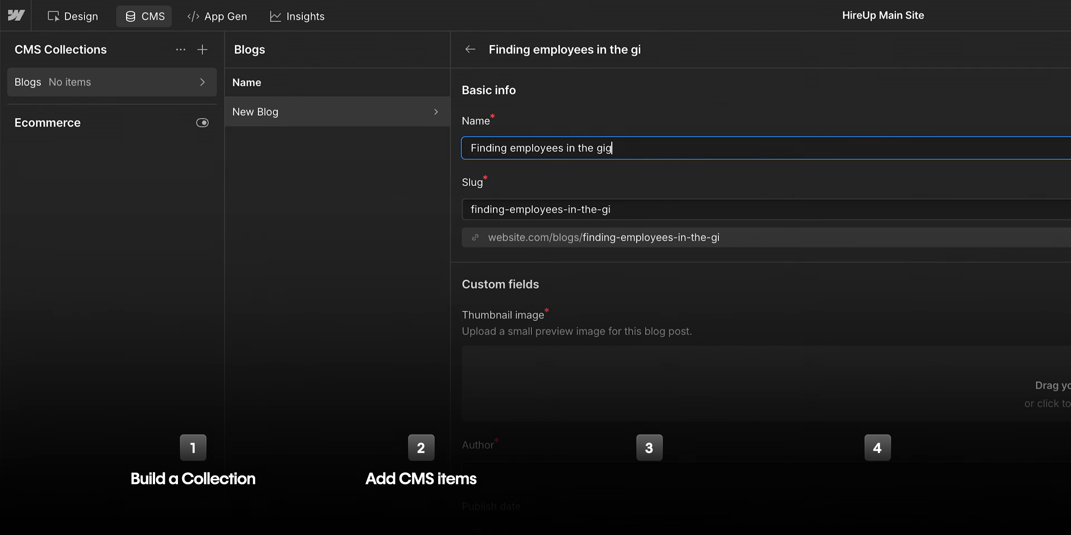
{"action": "type", "text": "g economy"}
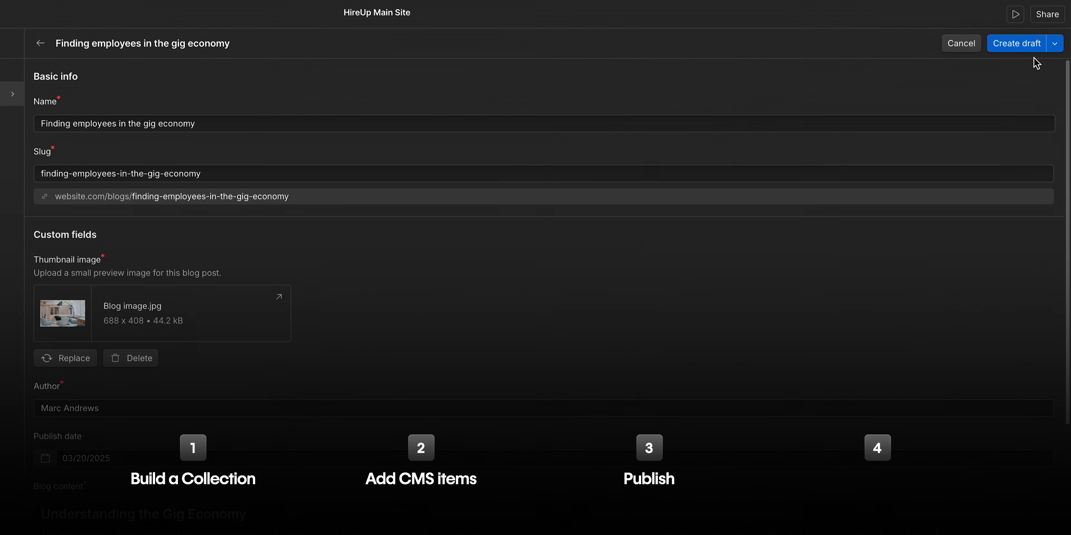
{"action": "left_click", "coordinate": [1054, 44]}
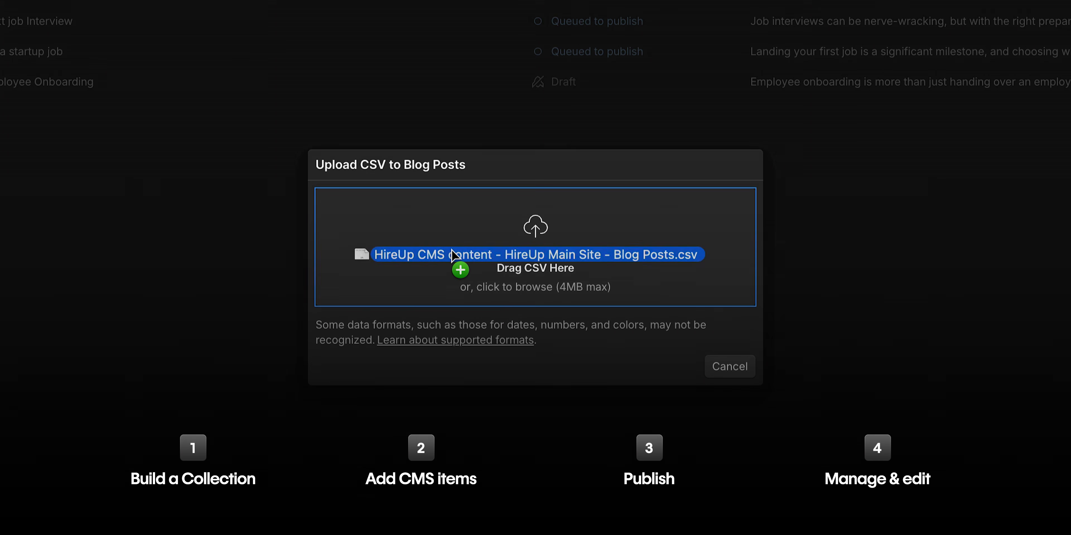
{"action": "left_click_drag", "start_coordinate": [451, 254], "coordinate": [449, 241]}
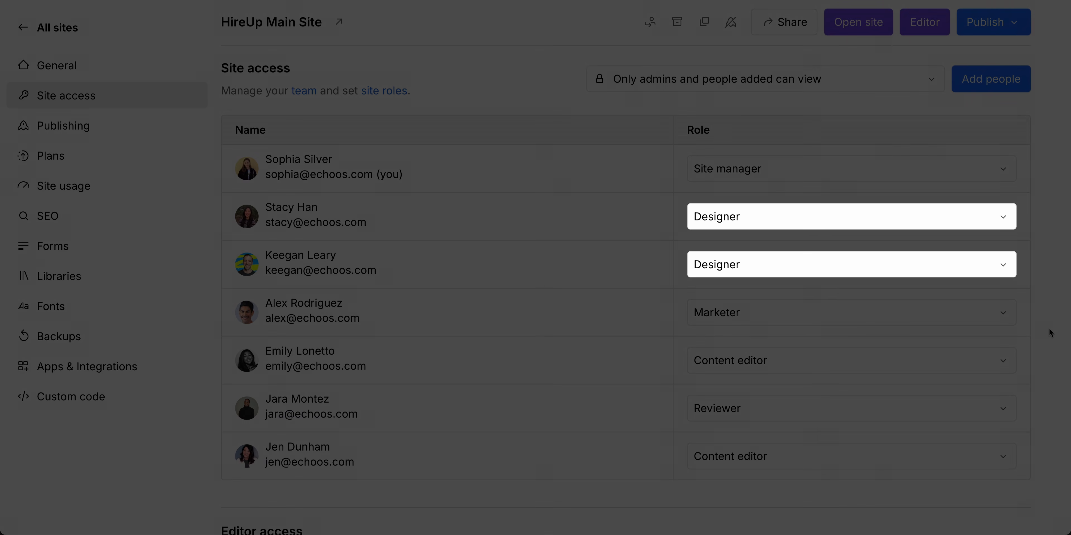
{"action": "type", "text": "000"}
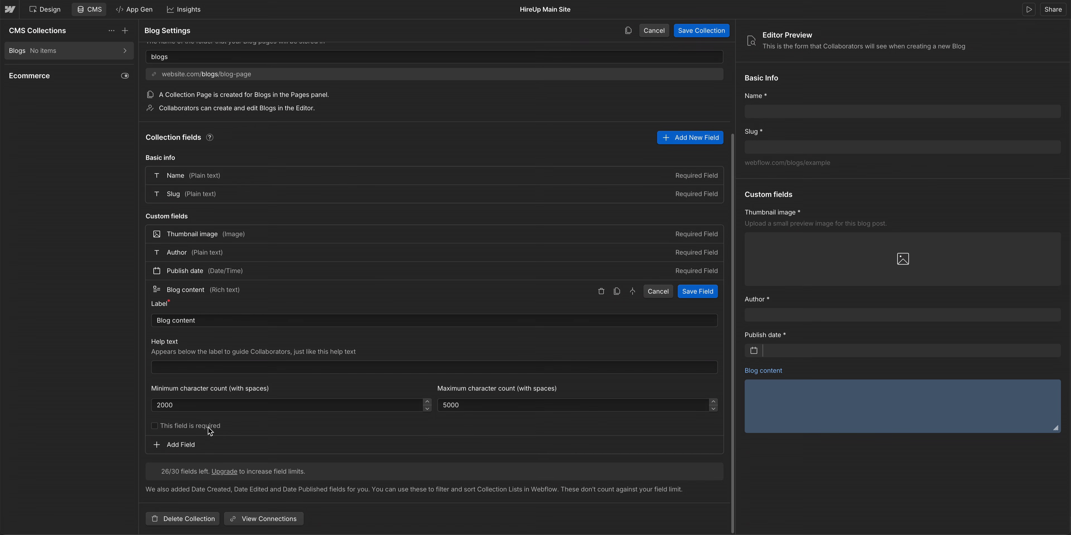
{"action": "left_click", "coordinate": [208, 426]}
{"action": "left_click", "coordinate": [696, 293]}
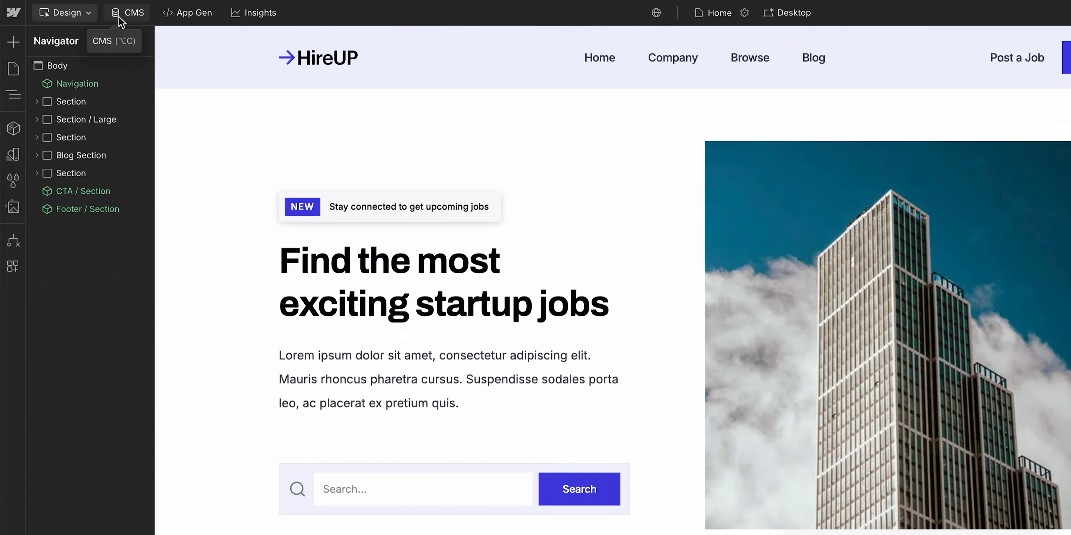
- Start a new CMS collection and name it Blogs
{"action": "left_click", "coordinate": [120, 13]}
{"action": "left_click", "coordinate": [180, 44]}
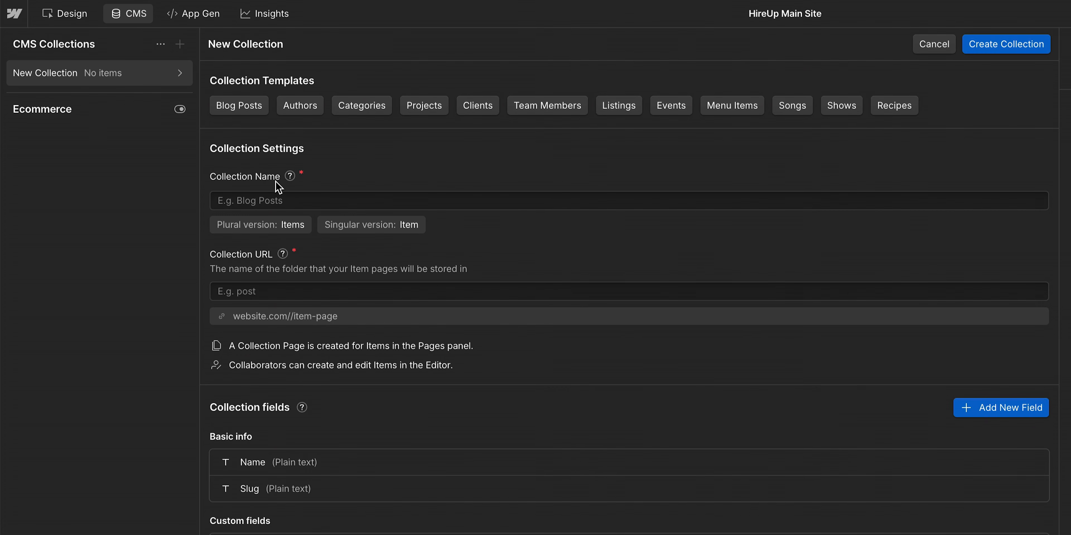
{"action": "left_click", "coordinate": [287, 199]}
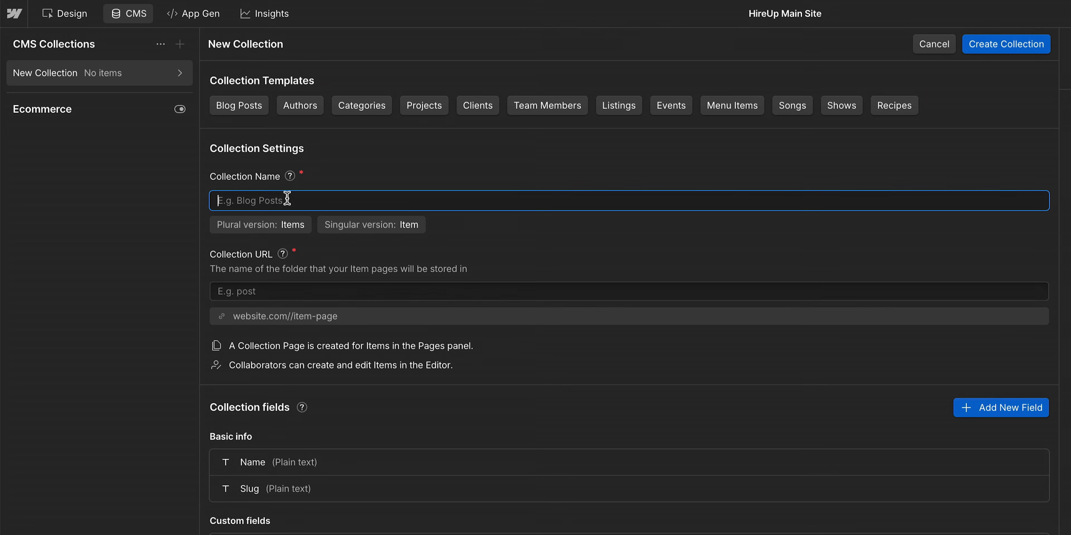
{"action": "type", "text": "Blogs"}
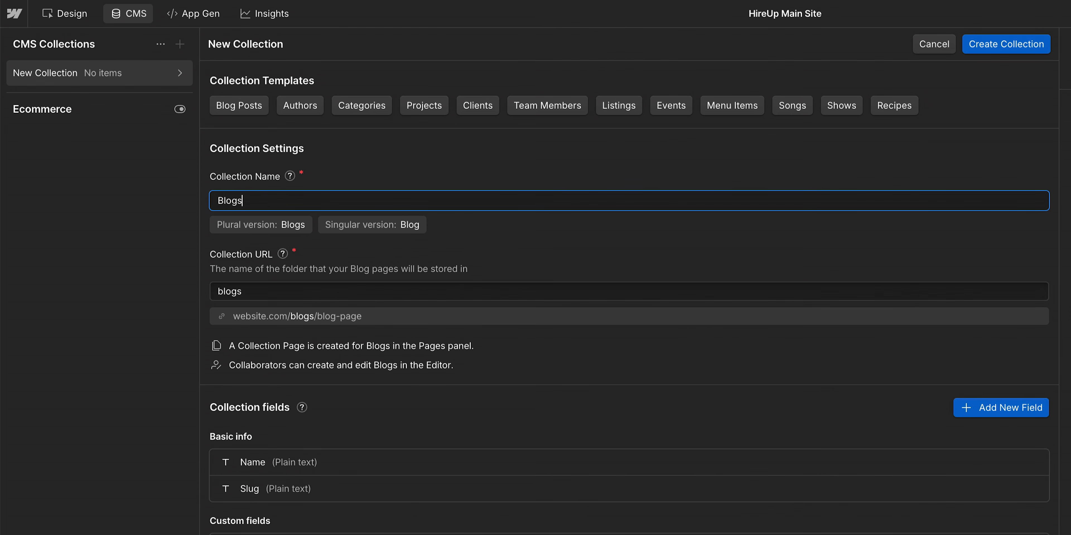
- Add a custom Image field labelled Thumbnail image to the collection
{"action": "left_click", "coordinate": [313, 258]}
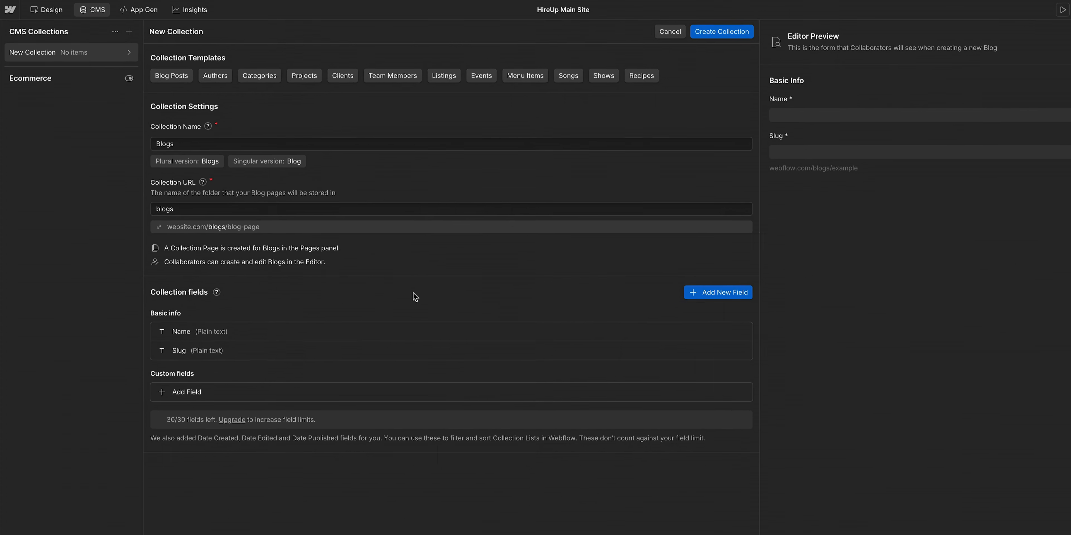
{"action": "left_click", "coordinate": [718, 294]}
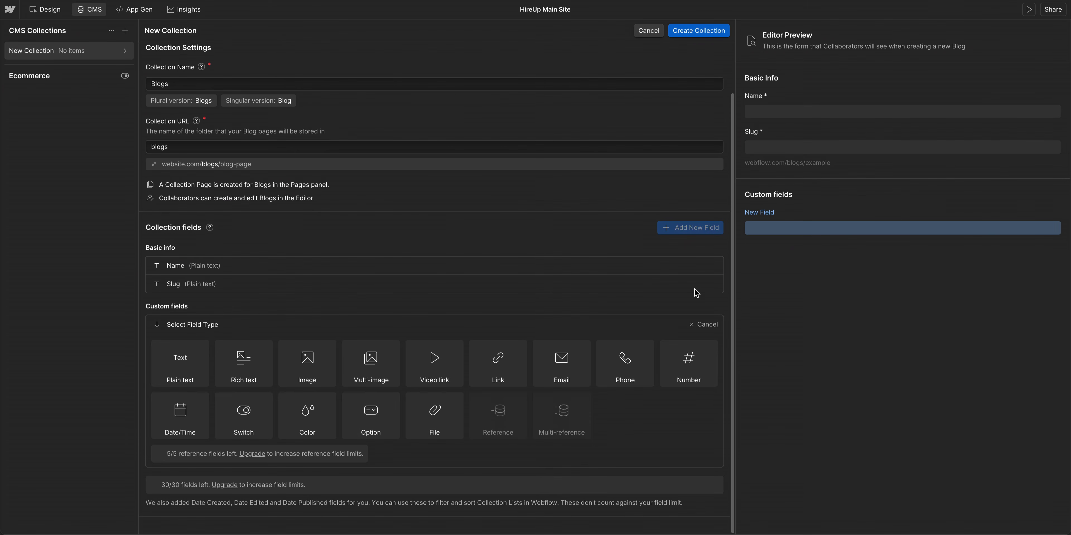
{"action": "left_click", "coordinate": [333, 381]}
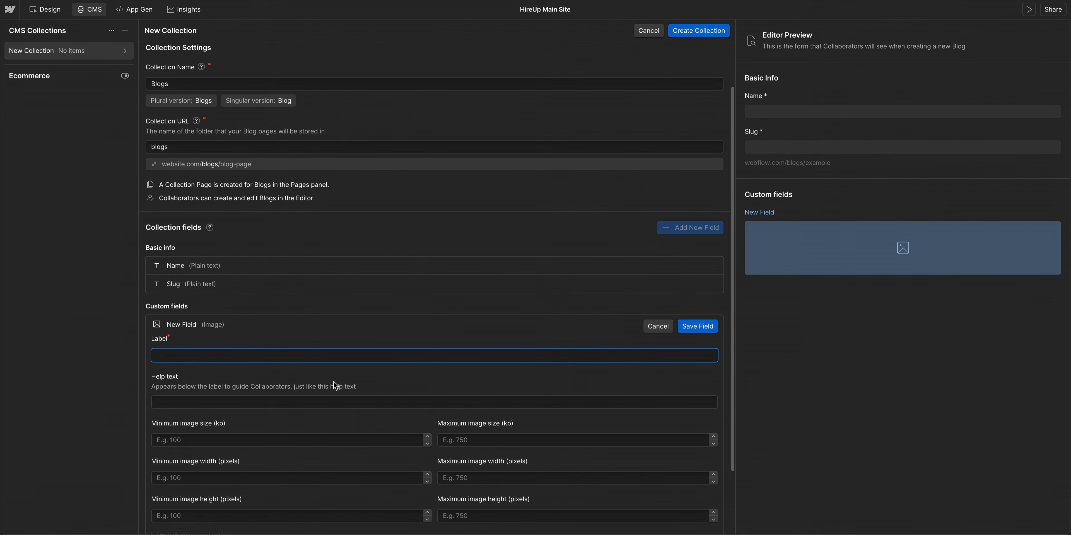
{"action": "type", "text": "Thumbnail image"}
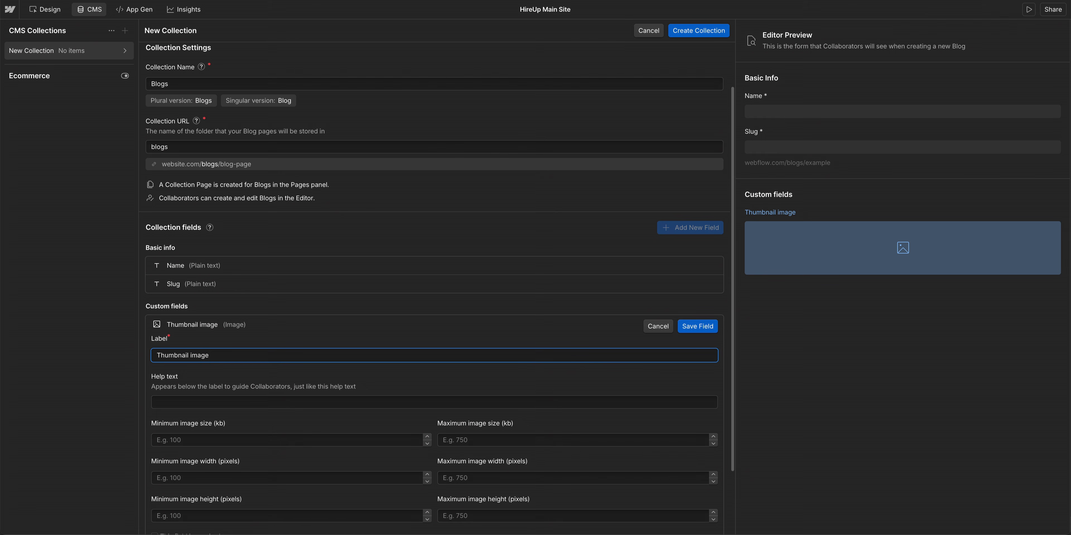
- Give the Thumbnail image field the help text "Upload a small preview image for this blog post.", make it required and save it
{"action": "left_click", "coordinate": [320, 400]}
{"action": "type", "text": "Upload a small p"}
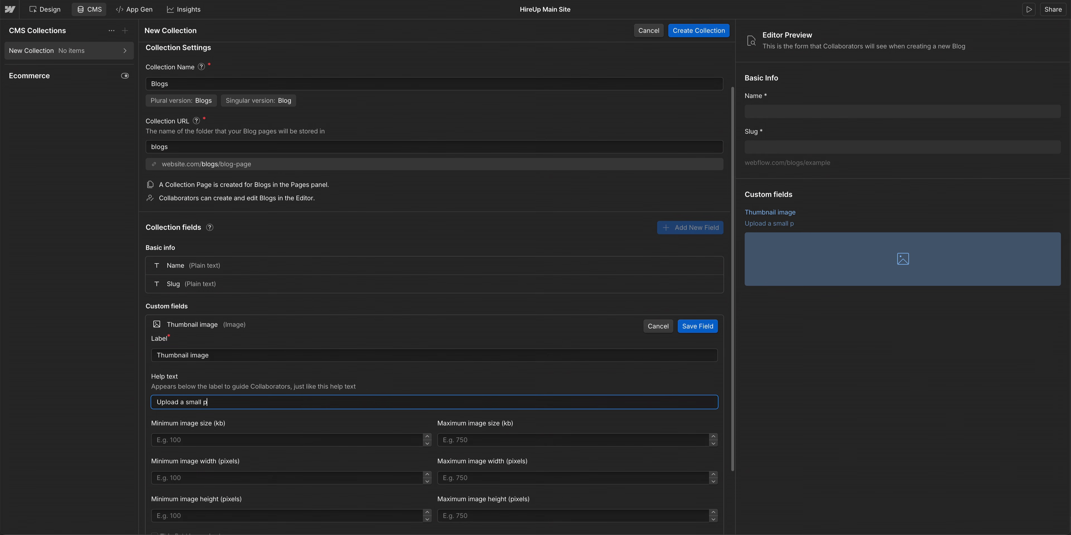
{"action": "type", "text": "review image for this blog post."}
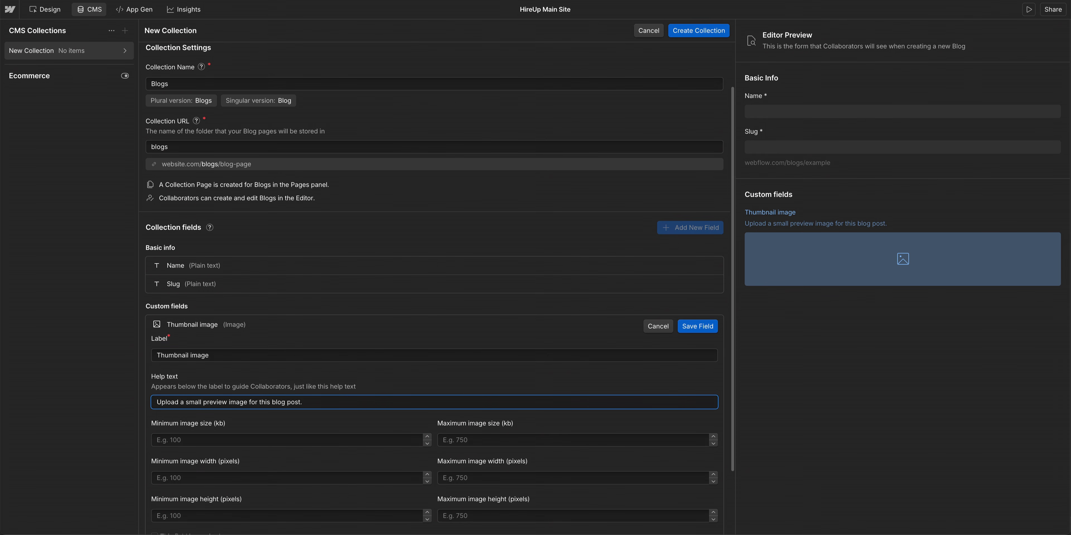
{"action": "scroll", "coordinate": [308, 409], "scroll_direction": "down", "scroll_amount": 2}
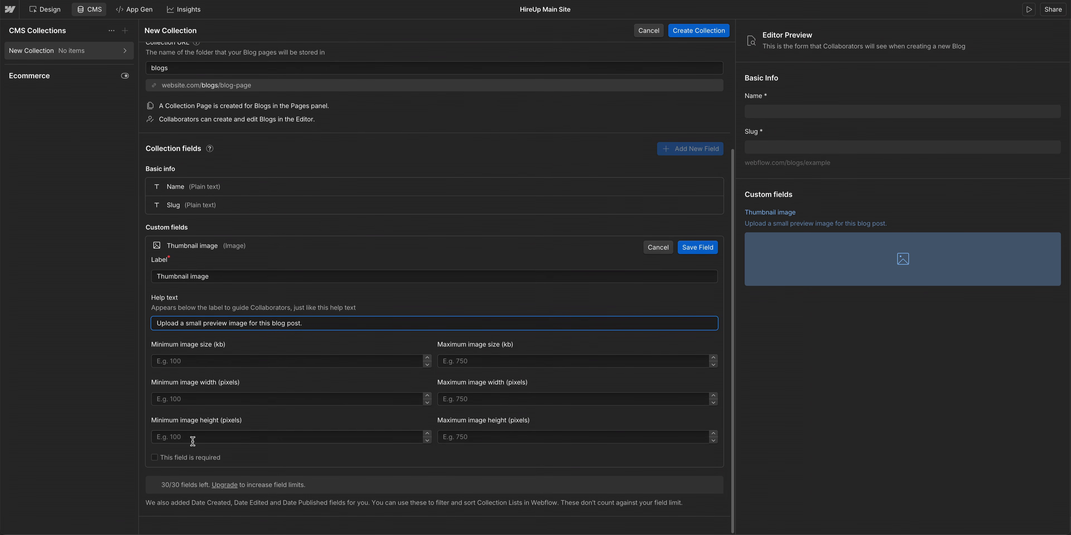
{"action": "left_click", "coordinate": [155, 458]}
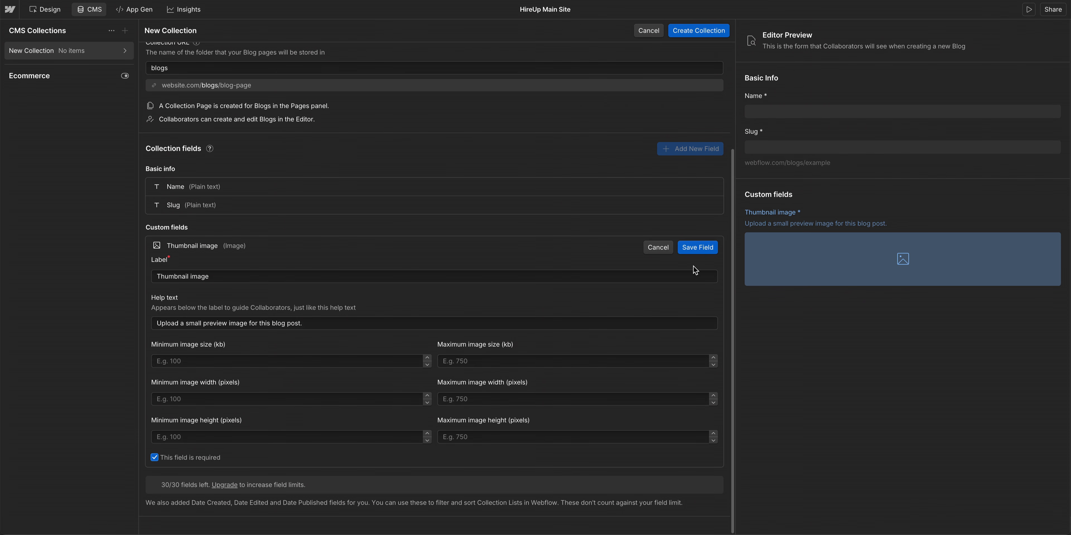
{"action": "left_click", "coordinate": [697, 248]}
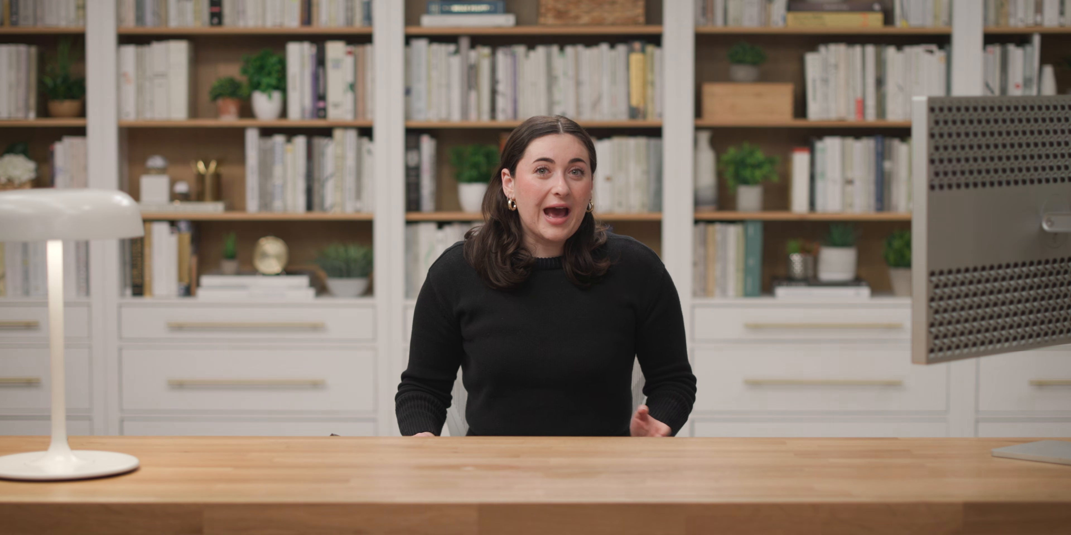
- Add an Author plain text field, a Publish date date/time field and a Blog content rich text field
{"action": "left_click", "coordinate": [181, 397]}
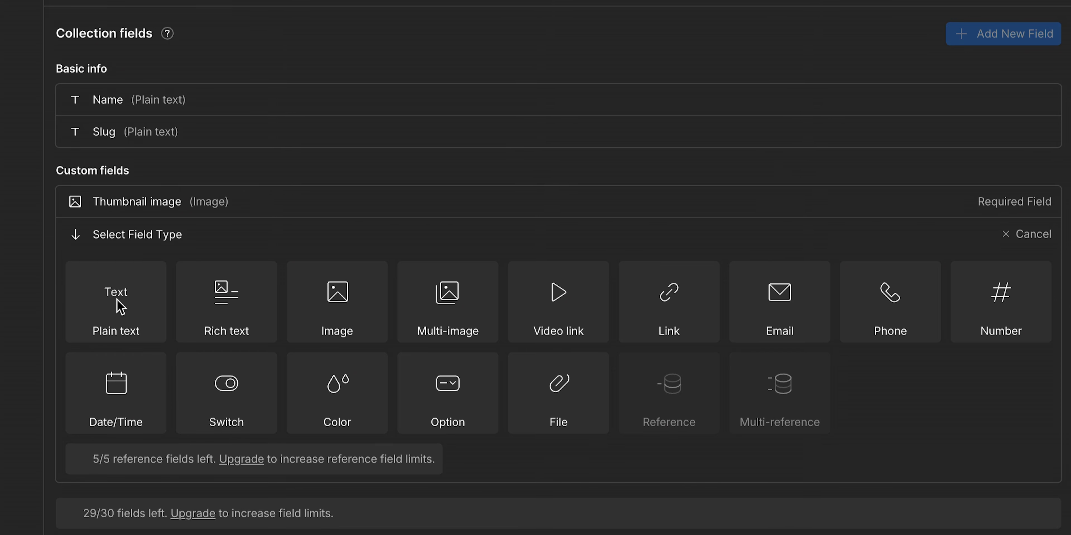
{"action": "left_click", "coordinate": [119, 307]}
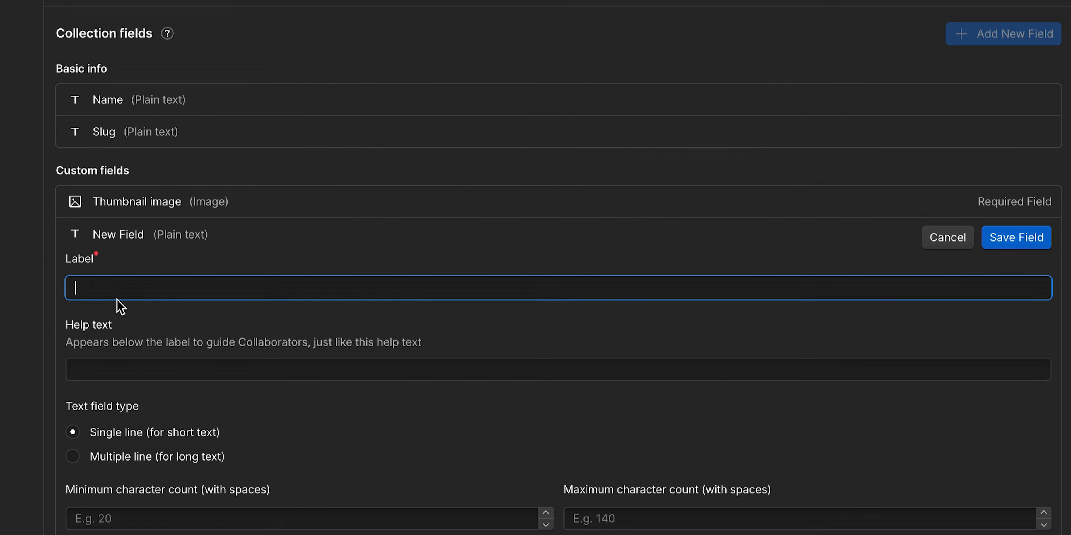
{"action": "type", "text": "Author"}
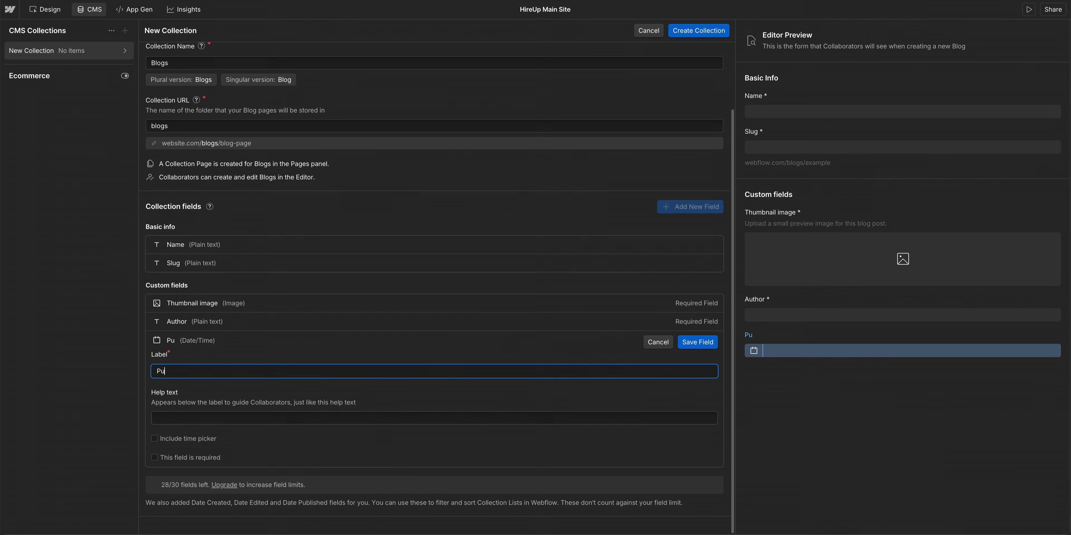
{"action": "type", "text": "blish date"}
{"action": "type", "text": "g content"}
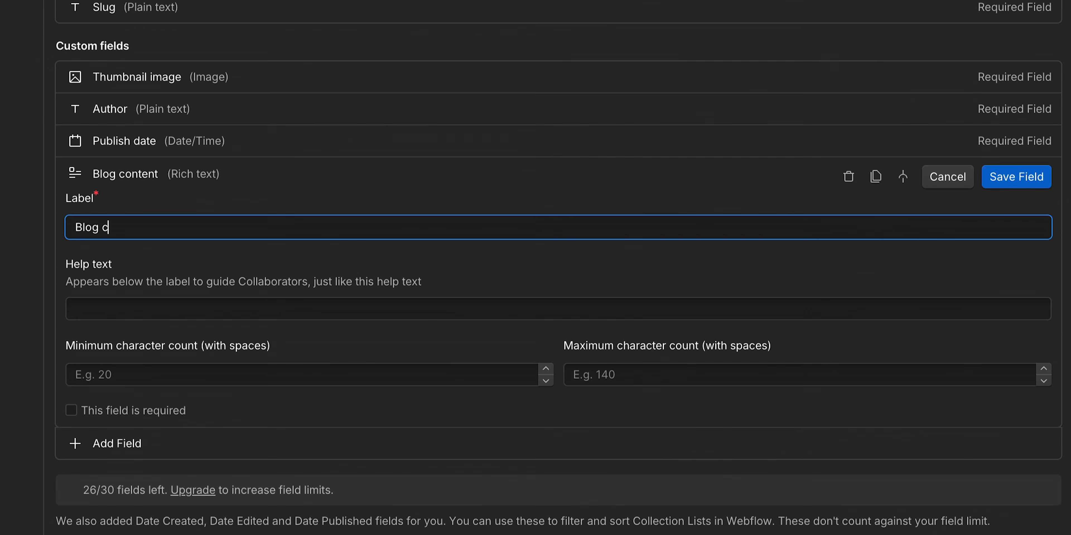
- Set the Blog content field's minimum character count to 2000
{"action": "left_click", "coordinate": [117, 370]}
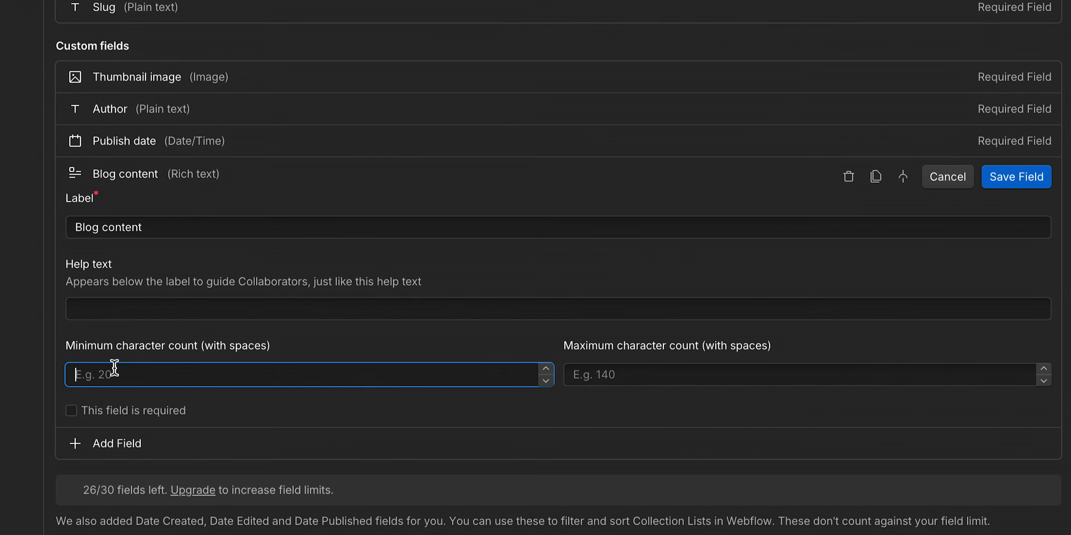
{"action": "type", "text": "2000"}
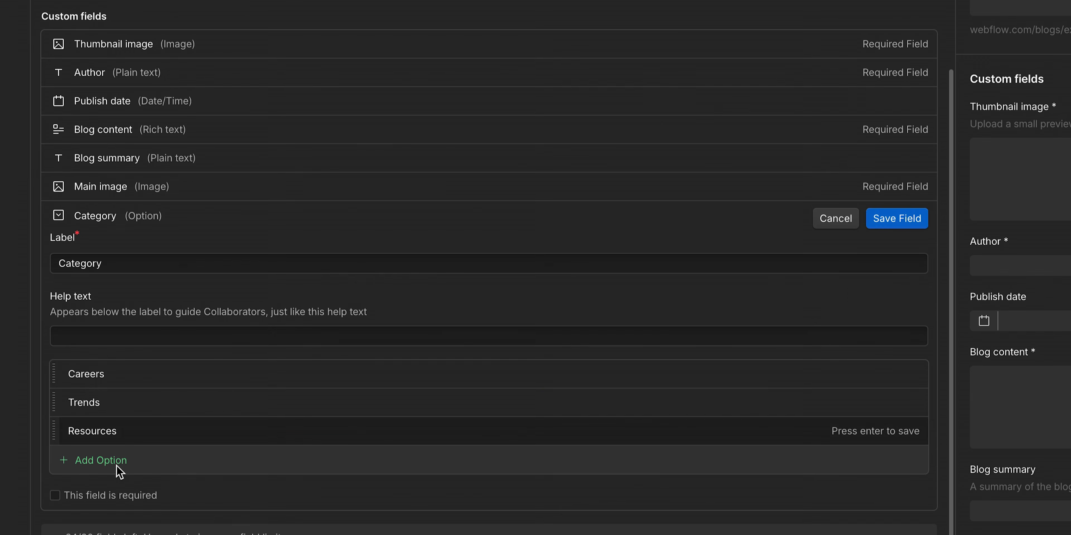
- Add Education as an option of the Category option field and create the collection
{"action": "left_click", "coordinate": [115, 465]}
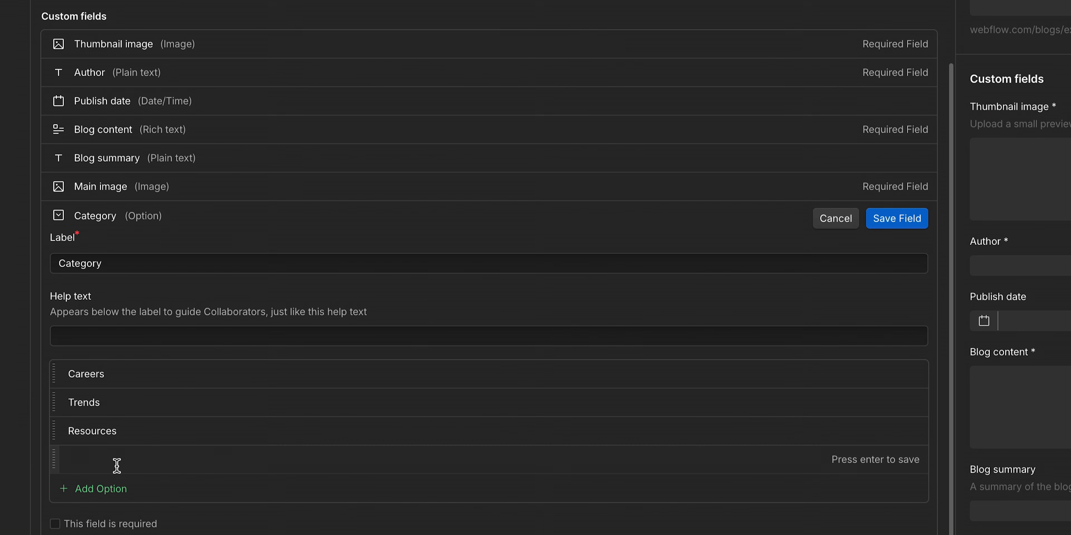
{"action": "scroll", "coordinate": [117, 466], "scroll_direction": "down", "scroll_amount": 1}
{"action": "type", "text": "Education"}
{"action": "key", "text": "Return"}
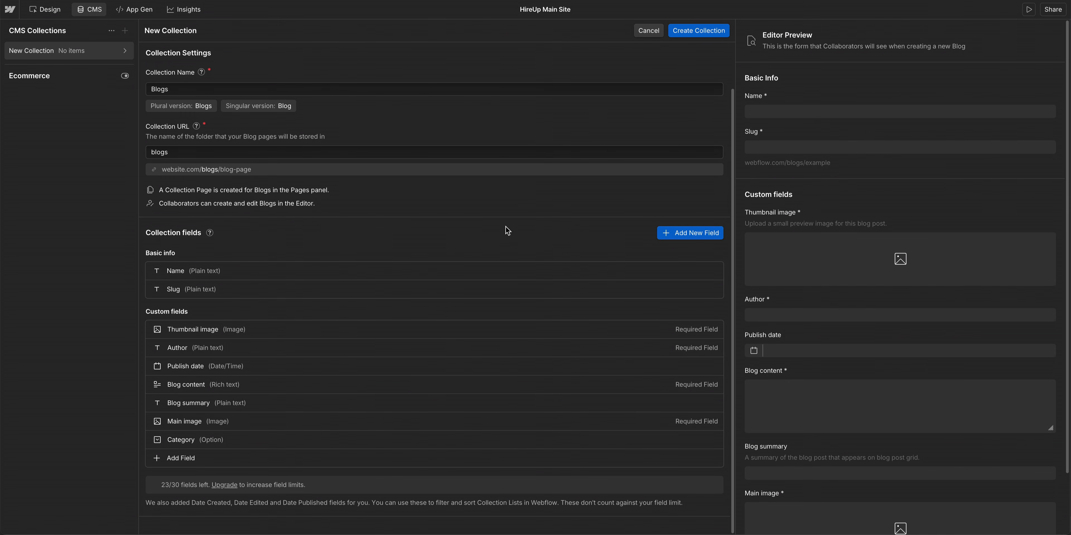
{"action": "left_click", "coordinate": [691, 35]}
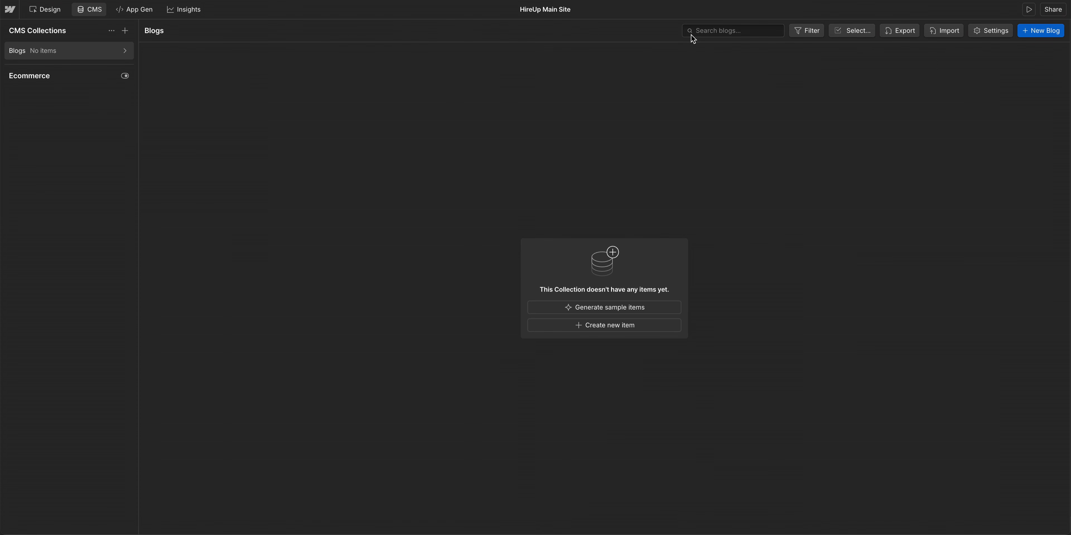
- Open the Blogs collection and create a new item named "Finding employees in the gig econom"
{"action": "left_click", "coordinate": [126, 52]}
{"action": "left_click", "coordinate": [592, 331]}
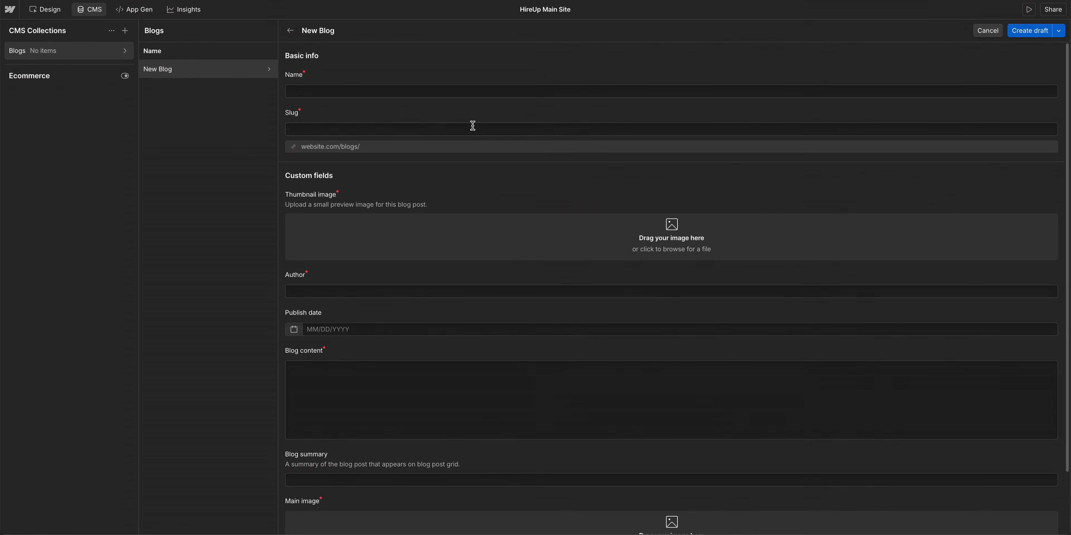
{"action": "left_click", "coordinate": [462, 93]}
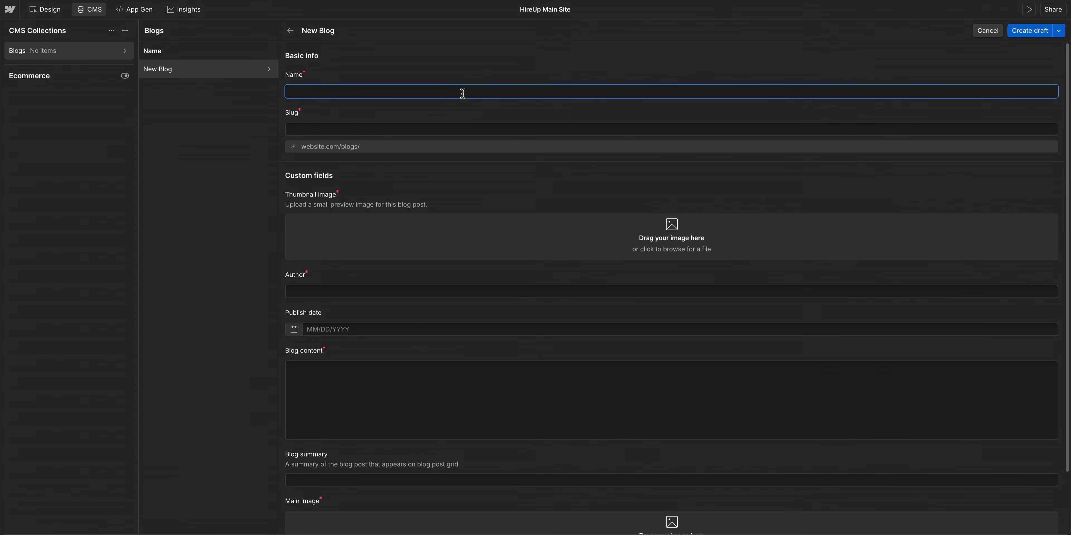
{"action": "type", "text": "Finding employee"}
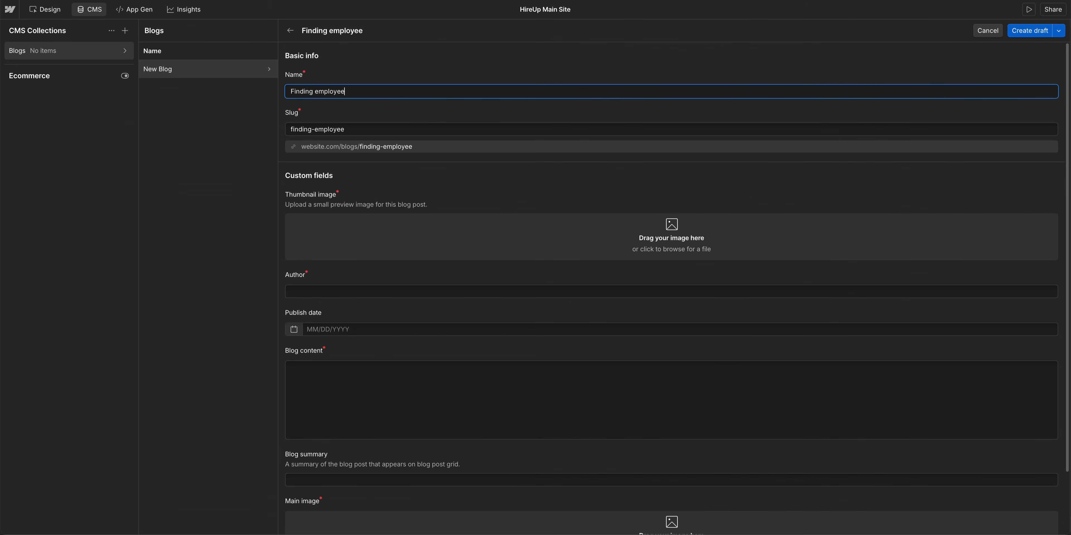
{"action": "type", "text": "s in the gig economy"}
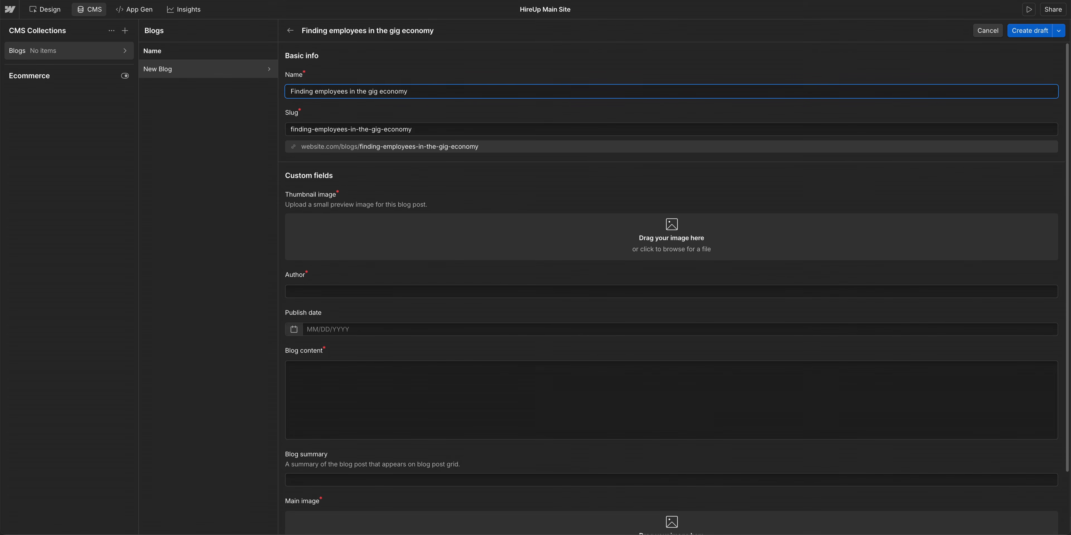
- Upload a thumbnail image for the item and paste the article text into the Blog content field
{"action": "left_click", "coordinate": [501, 216]}
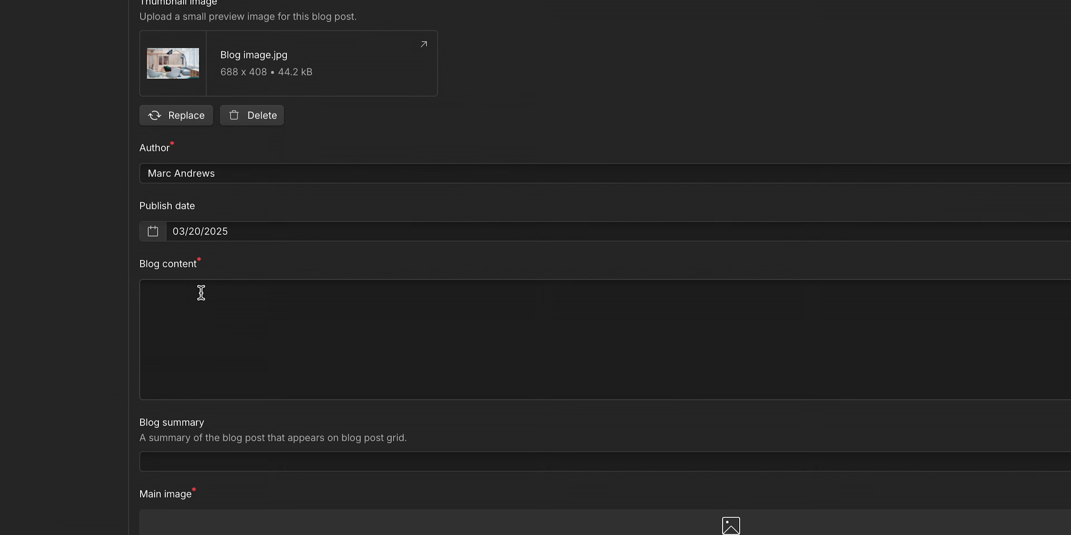
{"action": "left_click", "coordinate": [201, 292]}
{"action": "key", "text": "super+v"}
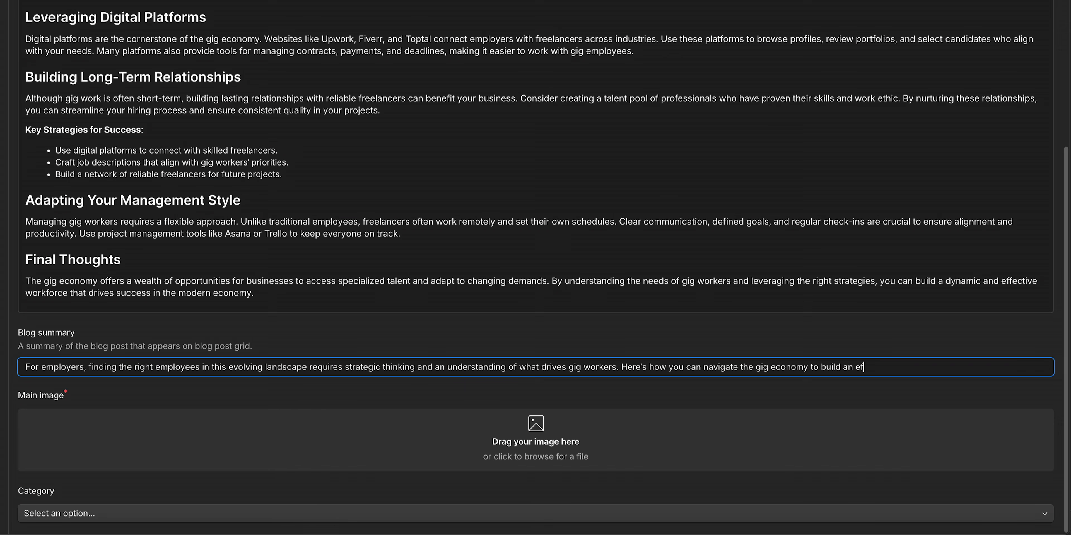
- Finish the Blog summary so it ends "an effective and agile workforce." and create the item as a draft
{"action": "type", "text": "ective and agile workforce."}
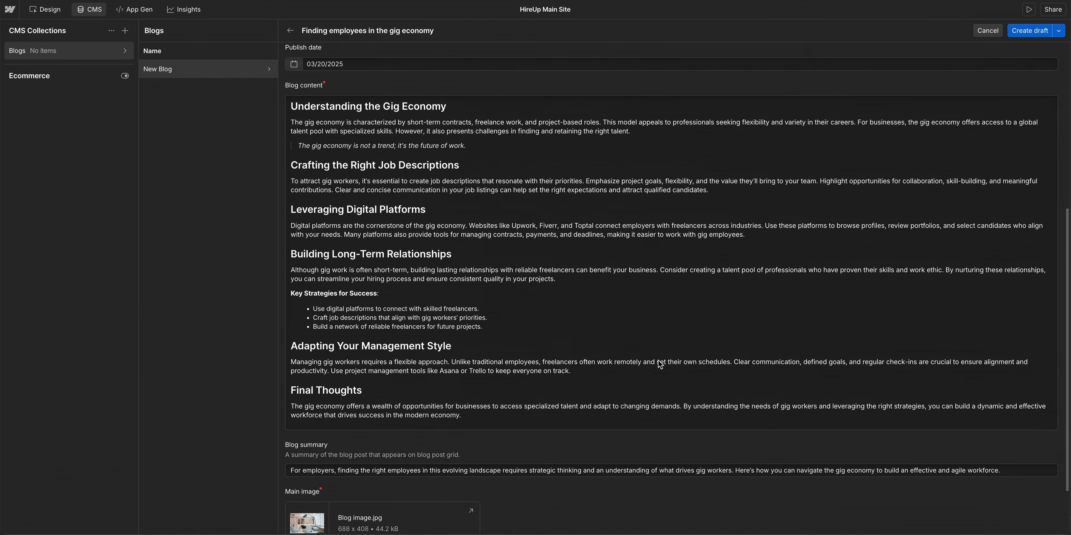
{"action": "scroll", "coordinate": [658, 359], "scroll_direction": "up", "scroll_amount": 10}
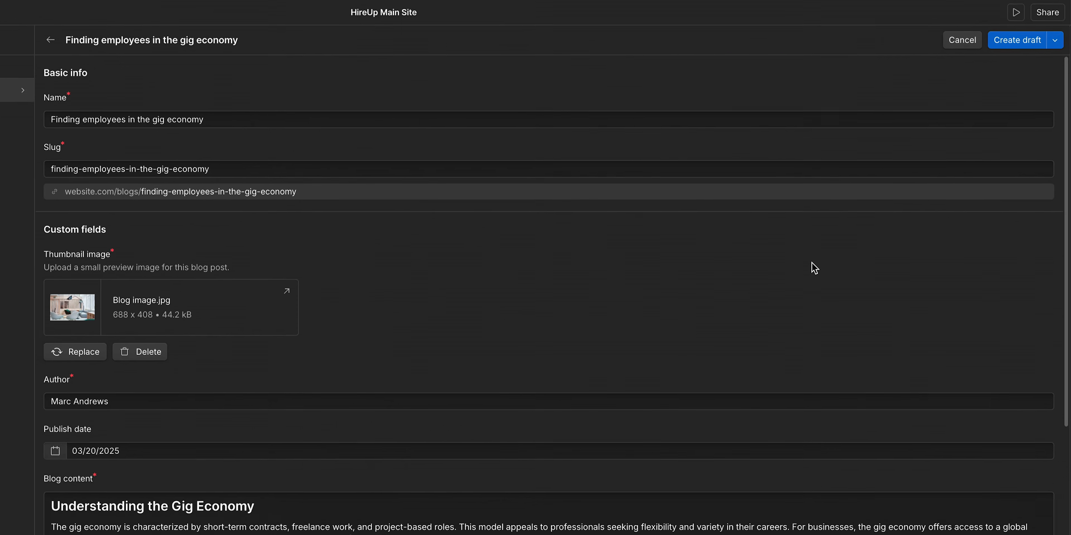
{"action": "left_click", "coordinate": [1022, 60]}
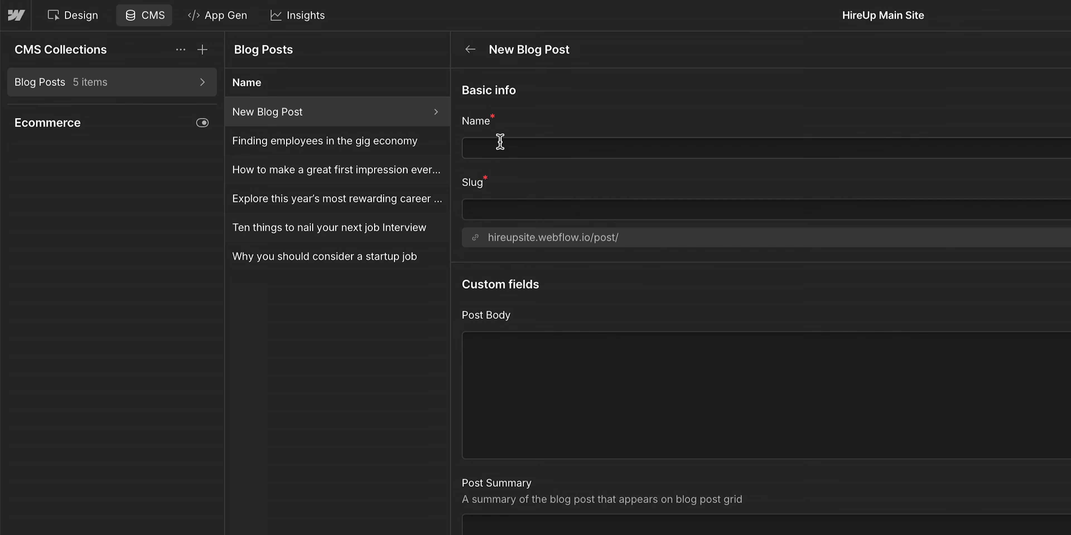
- Start a new blog post item named "The Ultimate Guide to Employee Onboarding"
{"action": "left_click", "coordinate": [500, 141]}
{"action": "type", "text": "The Ultimate Guide to Employee O"}
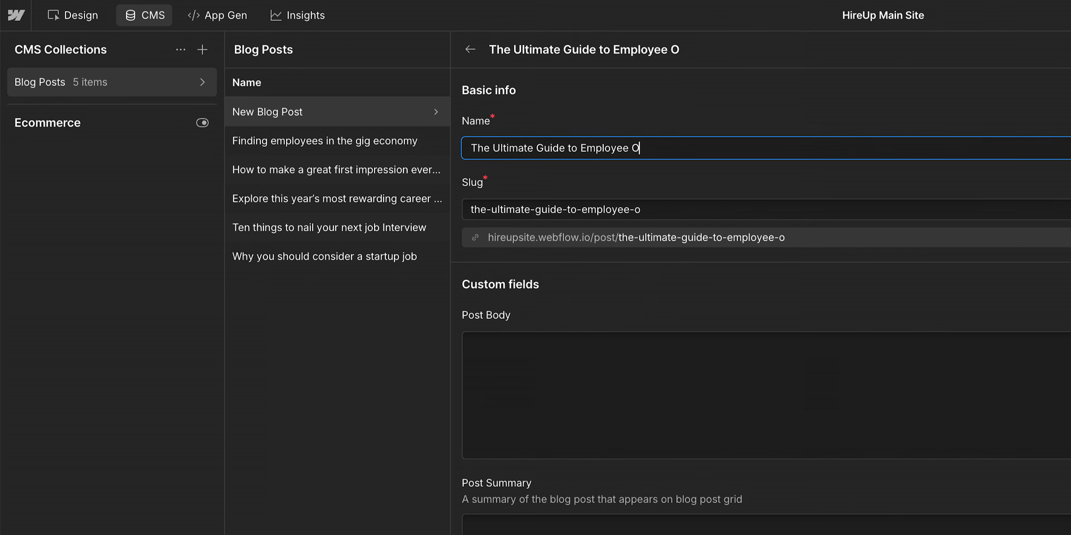
{"action": "type", "text": "nboarding"}
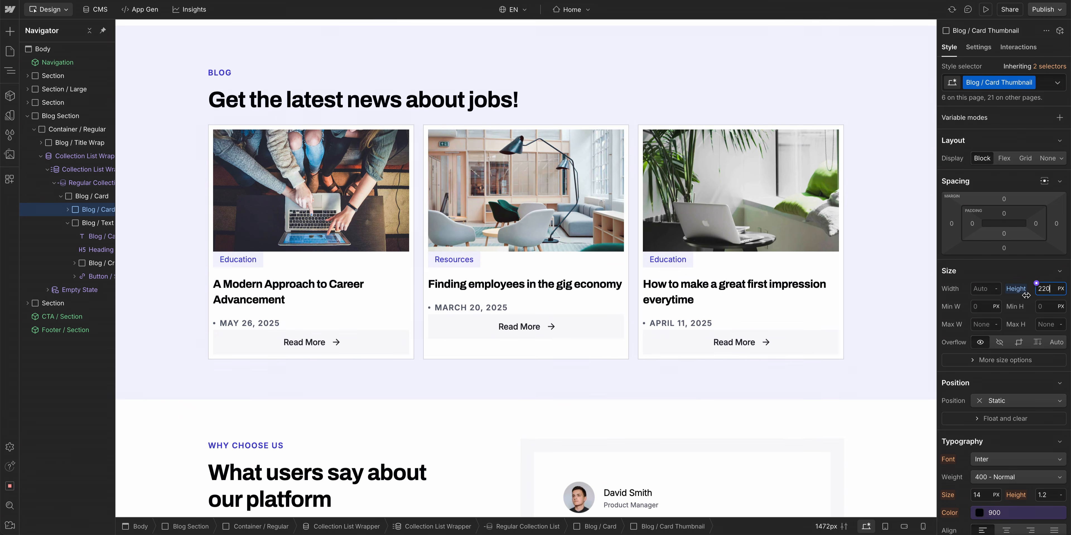
- Set the blog card thumbnail height to about 220 px and the card text wrapper padding to 30 px
{"action": "left_click_drag", "start_coordinate": [1026, 295], "coordinate": [1028, 297]}
{"action": "left_click", "coordinate": [832, 273]}
{"action": "left_click_drag", "start_coordinate": [1001, 234], "coordinate": [1012, 226]}
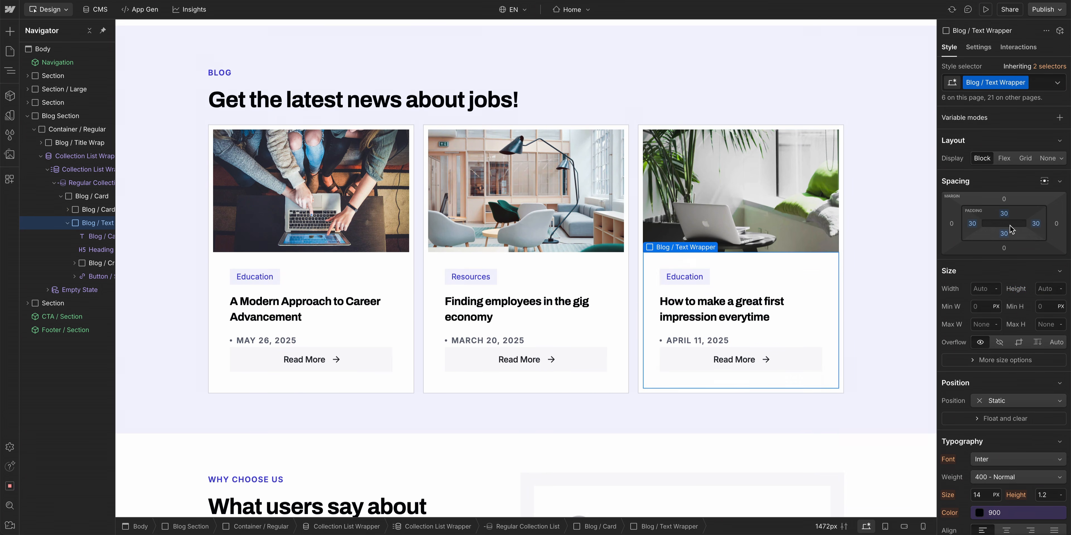
- Inspect the card heading's settings to see which collection field its text is bound to
{"action": "left_click", "coordinate": [801, 341]}
{"action": "left_click_drag", "start_coordinate": [1000, 334], "coordinate": [993, 353]}
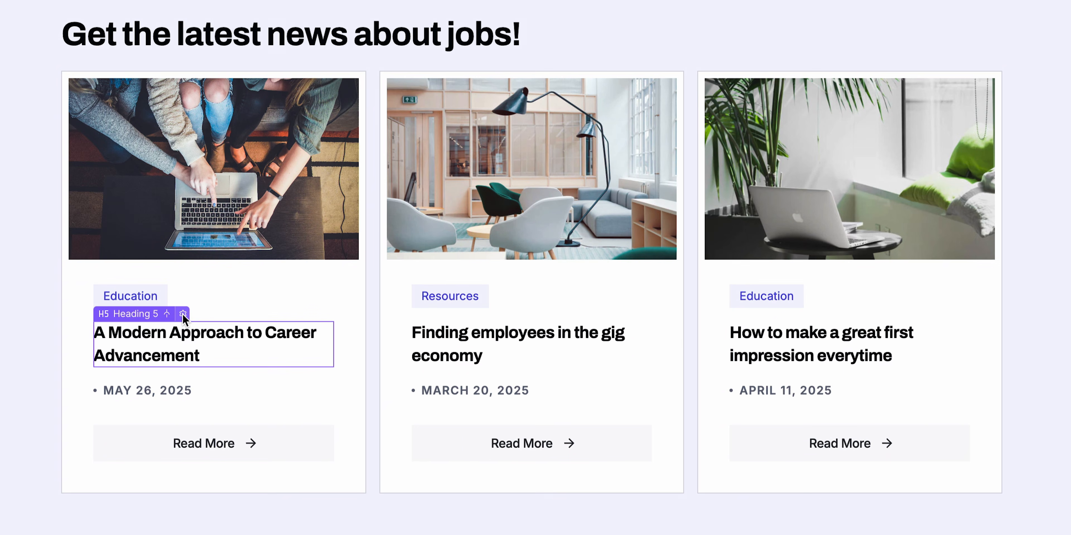
{"action": "left_click", "coordinate": [183, 315]}
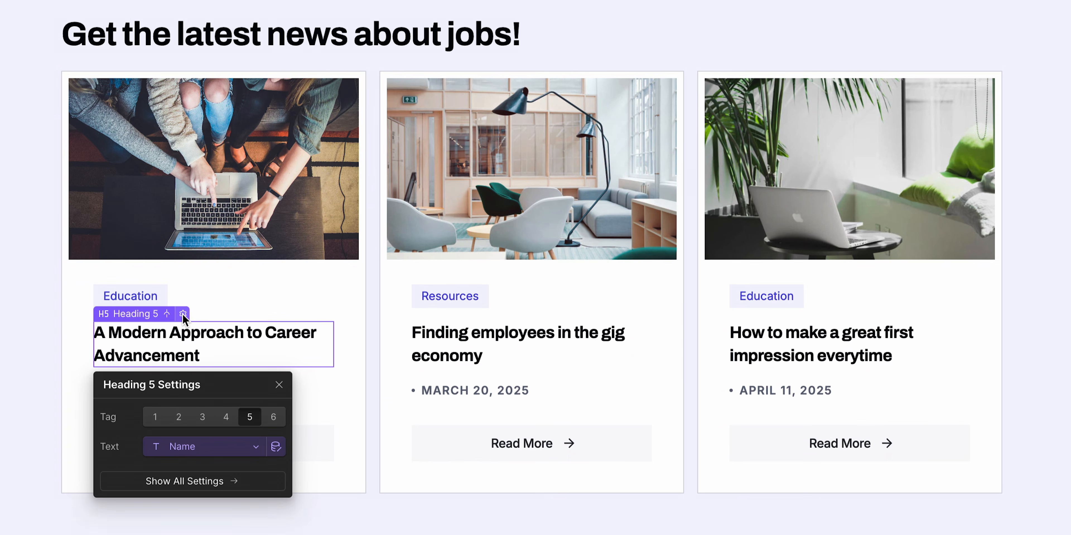
{"action": "left_click", "coordinate": [369, 287]}
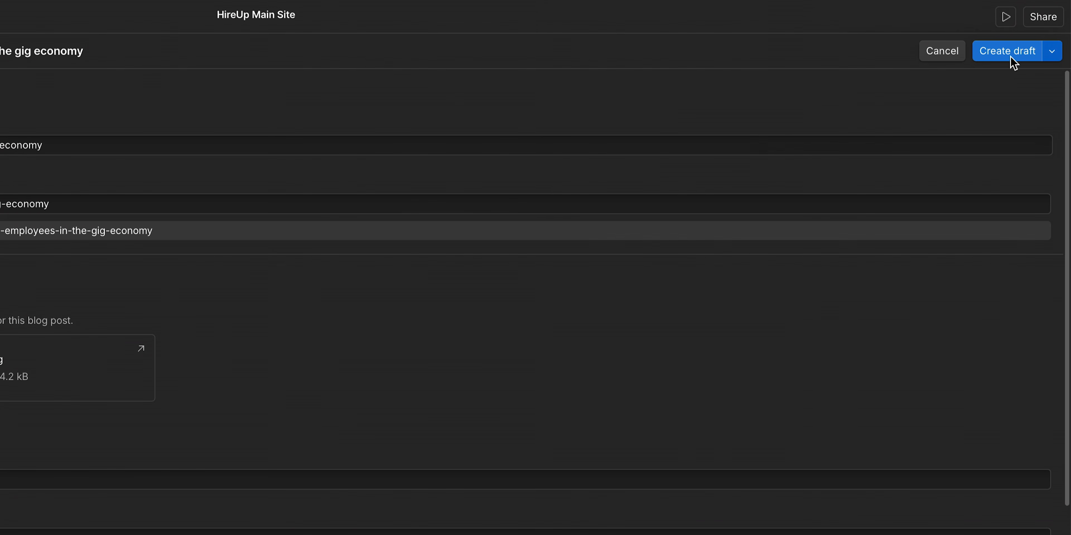
- Schedule the item to publish on January 16, 2026 at 9:40 AM
{"action": "left_click", "coordinate": [1052, 57]}
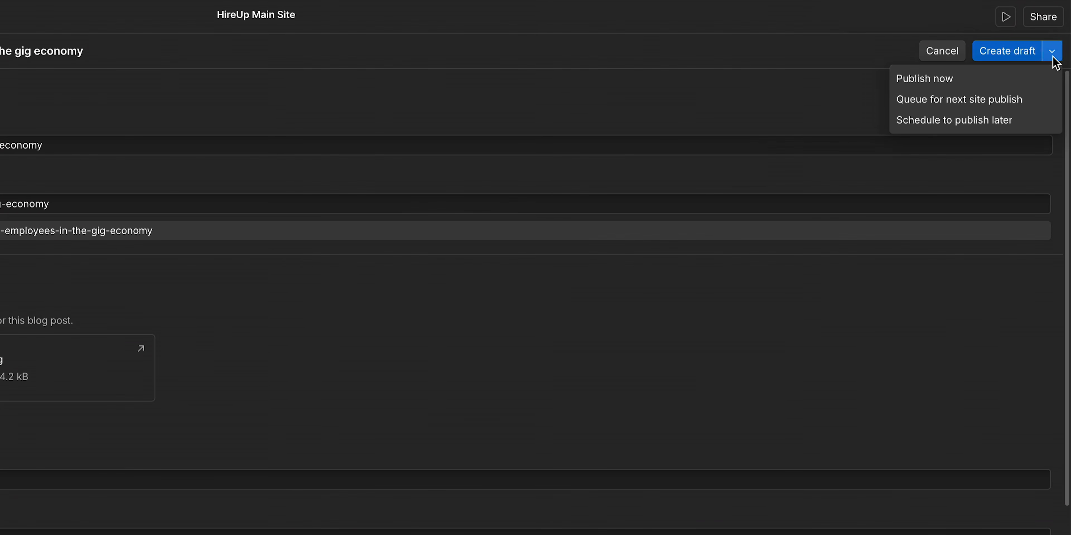
{"action": "left_click", "coordinate": [958, 80]}
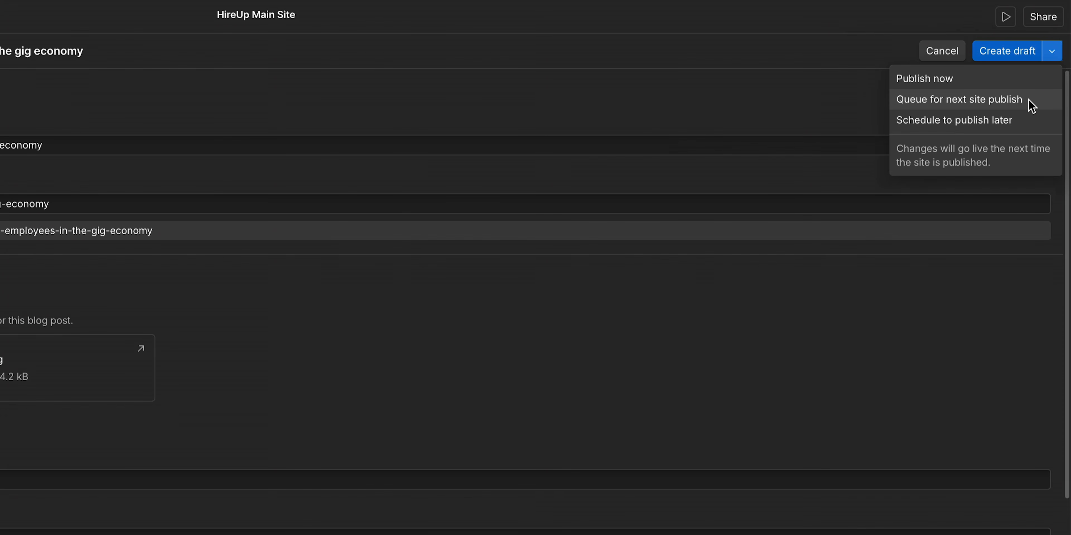
{"action": "left_click", "coordinate": [1029, 102]}
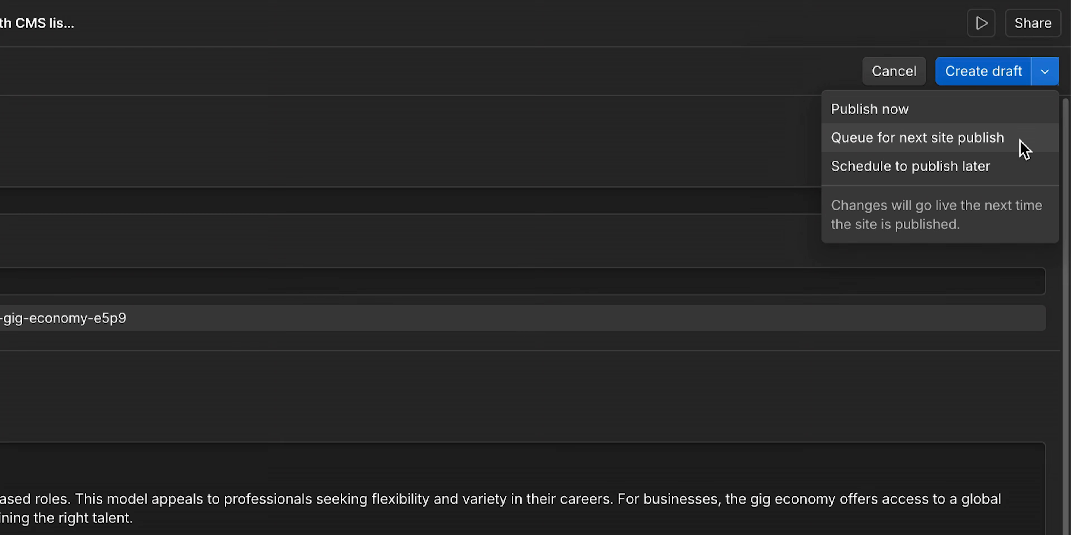
{"action": "left_click", "coordinate": [1002, 168]}
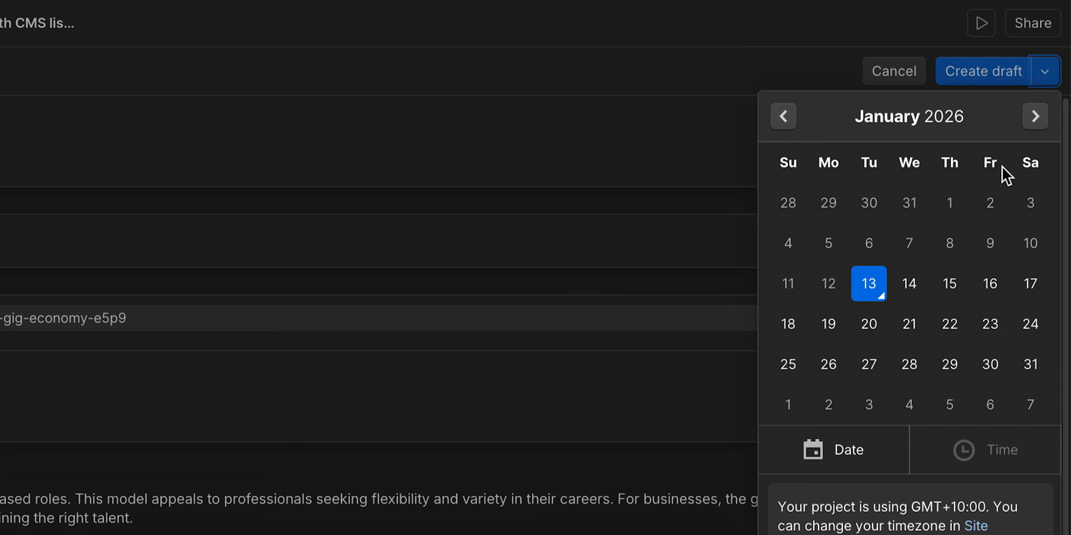
{"action": "left_click", "coordinate": [995, 287]}
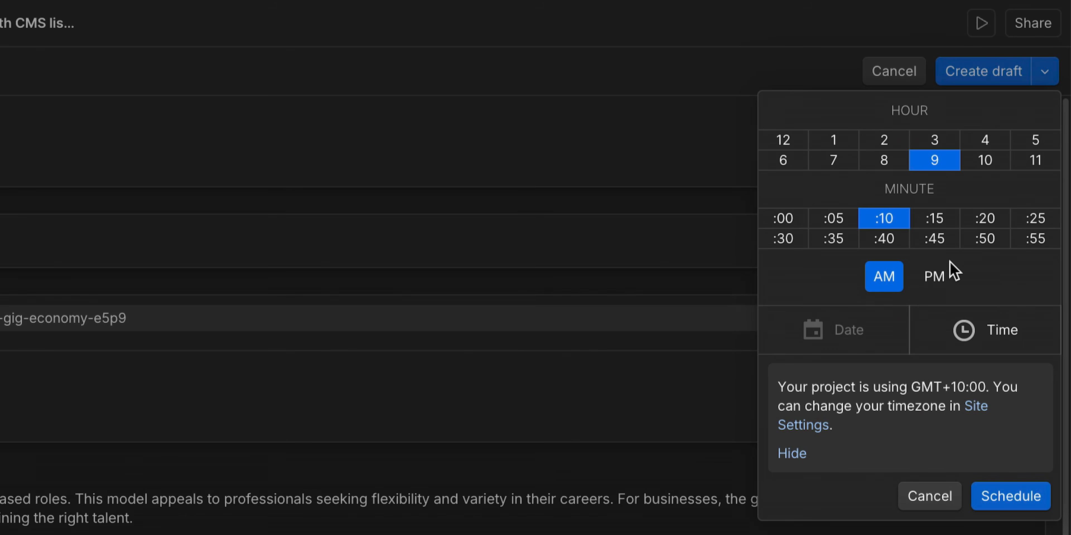
{"action": "left_click", "coordinate": [887, 238]}
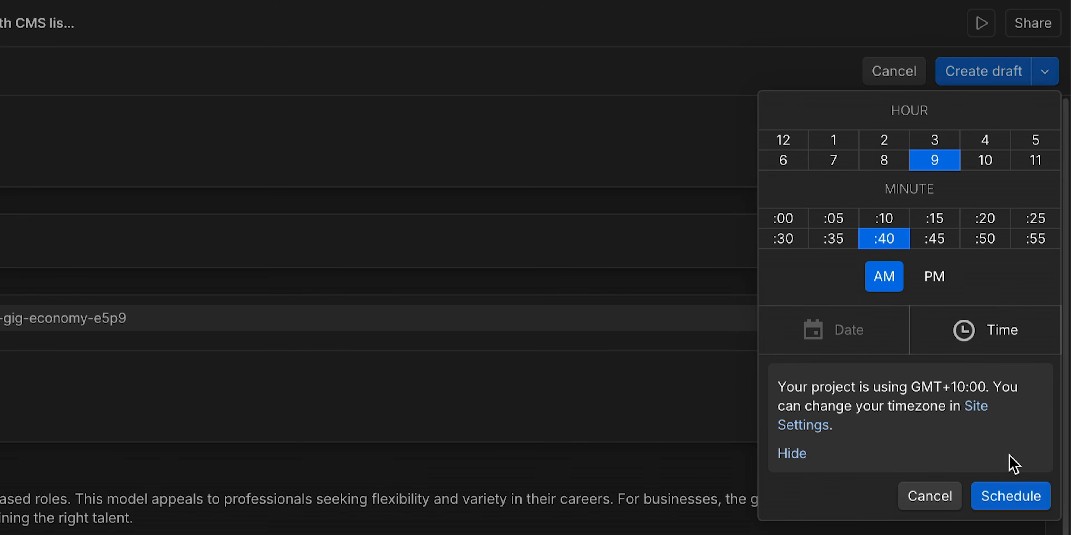
{"action": "left_click", "coordinate": [1033, 503]}
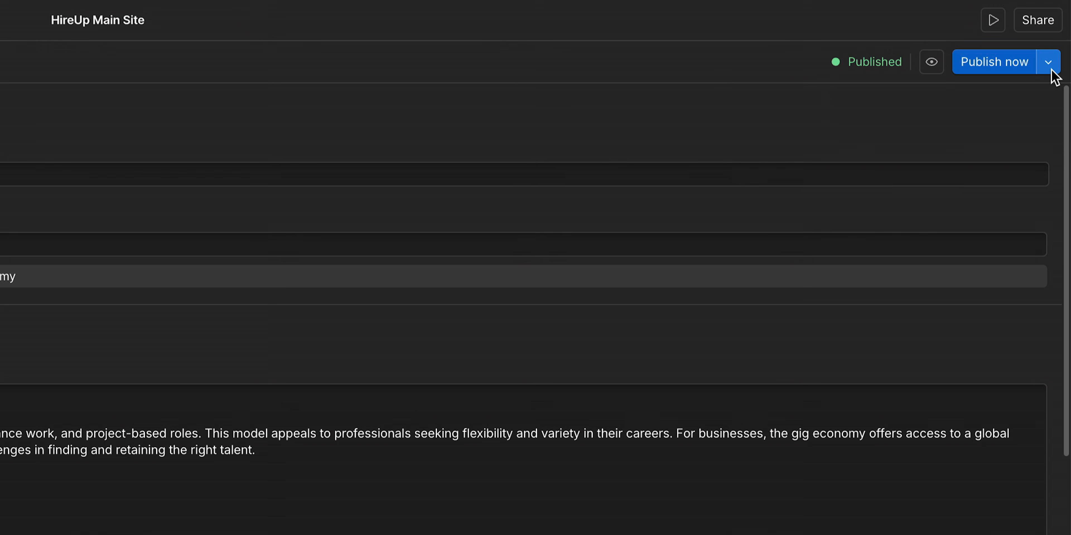
- Unpublish the "Finding employees in the gig economy" item, confirming the revert to draft
{"action": "left_click", "coordinate": [1048, 67]}
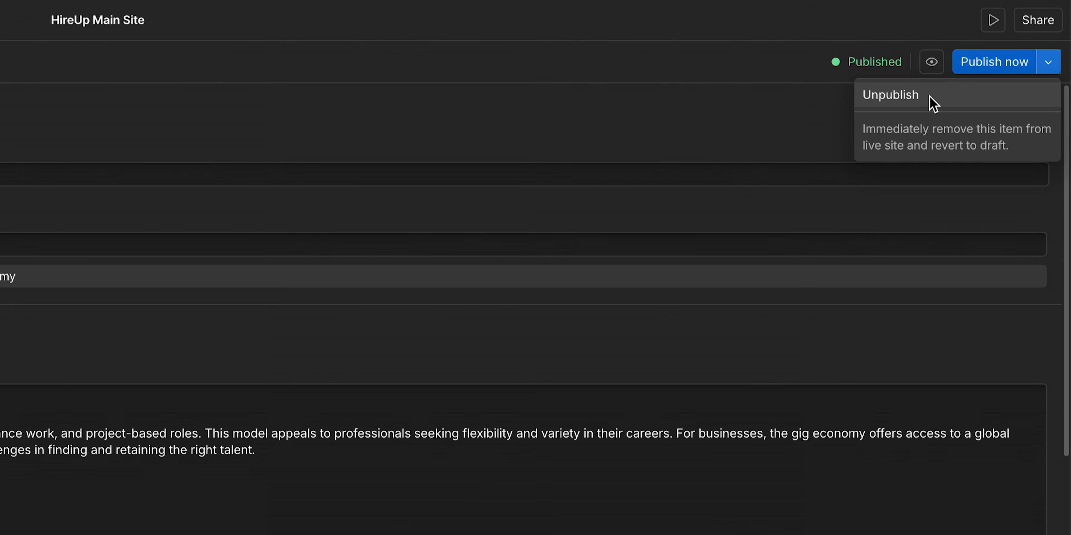
{"action": "left_click", "coordinate": [931, 96]}
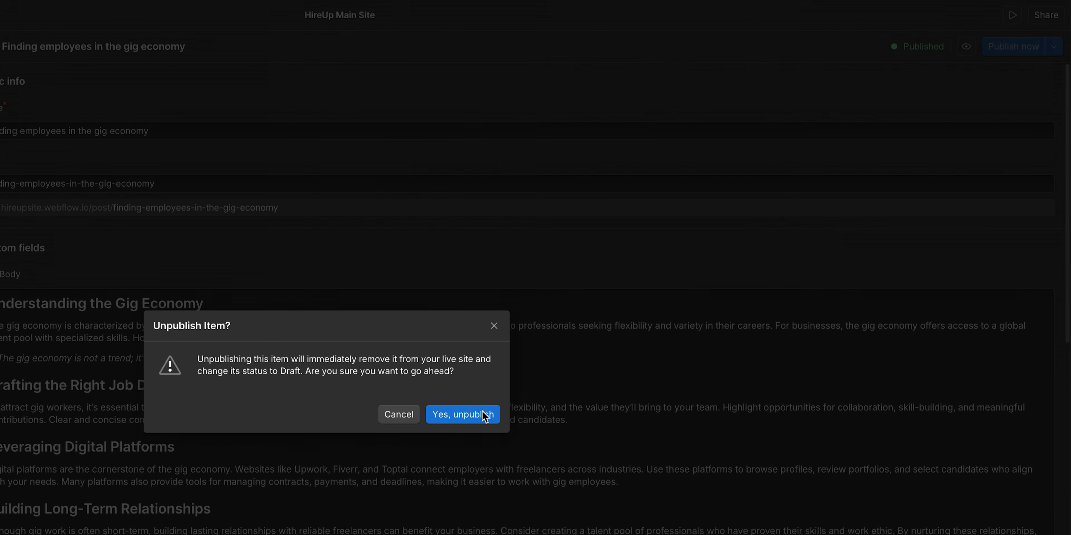
{"action": "left_click", "coordinate": [466, 422]}
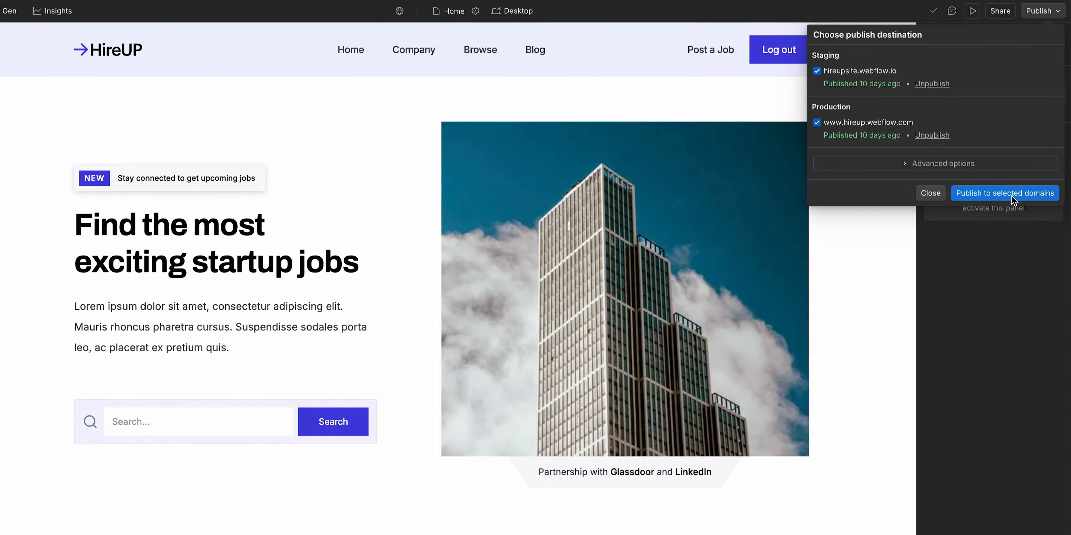
- Open the "Find out the best paying careers this year" item and rename it "Discover high-paying careers to pursue for maximum success"
{"action": "left_click", "coordinate": [1012, 194]}
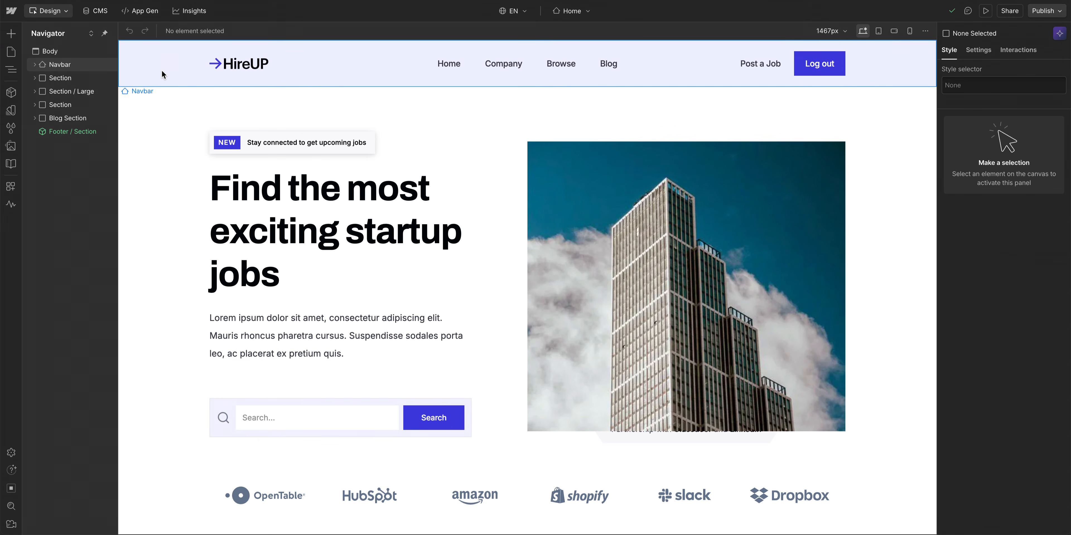
{"action": "left_click", "coordinate": [94, 16]}
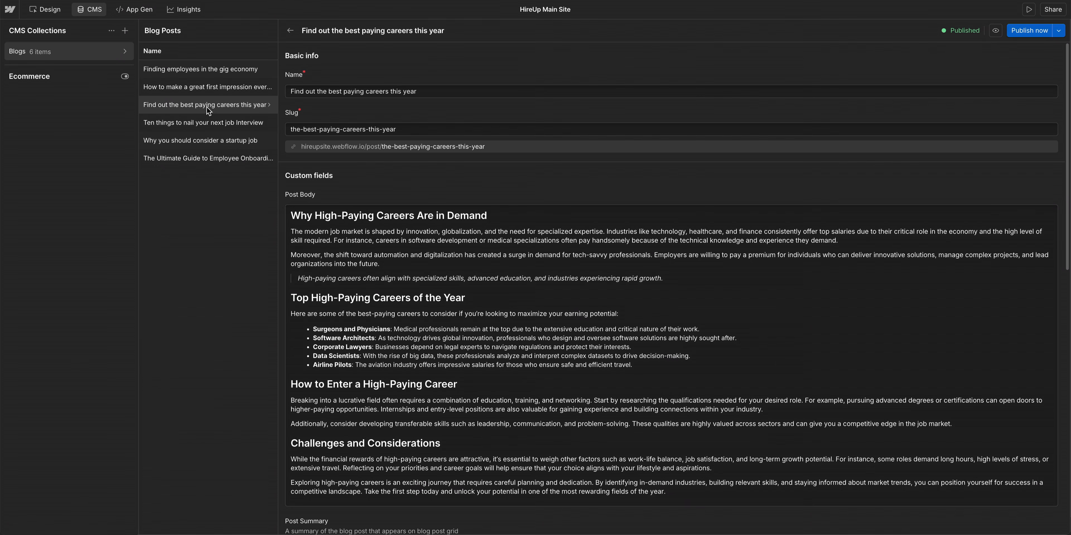
{"action": "triple_click", "coordinate": [329, 92]}
{"action": "type", "text": "Discover high-paying careers to pursue for maximum suc"}
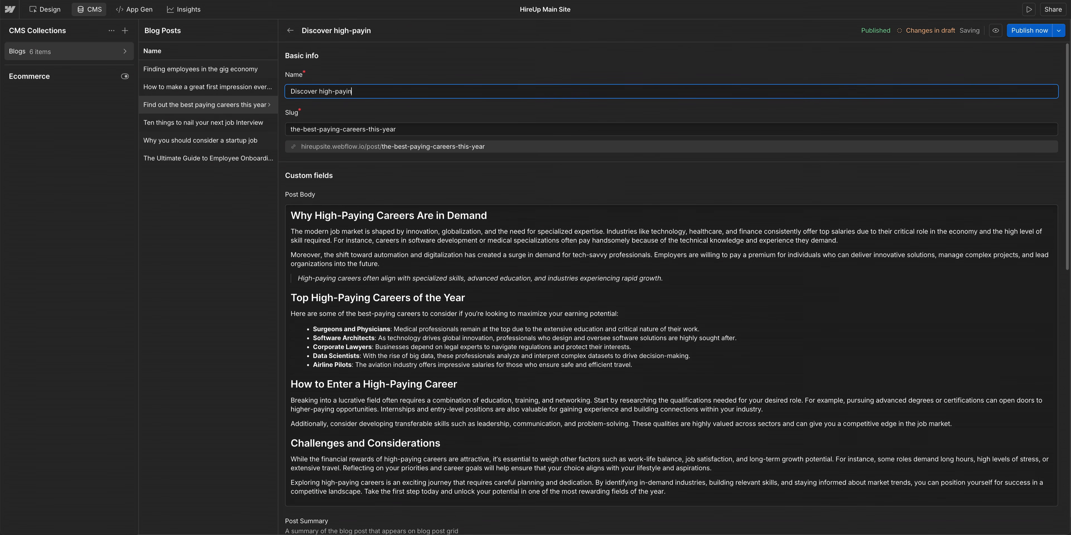
{"action": "type", "text": "cess"}
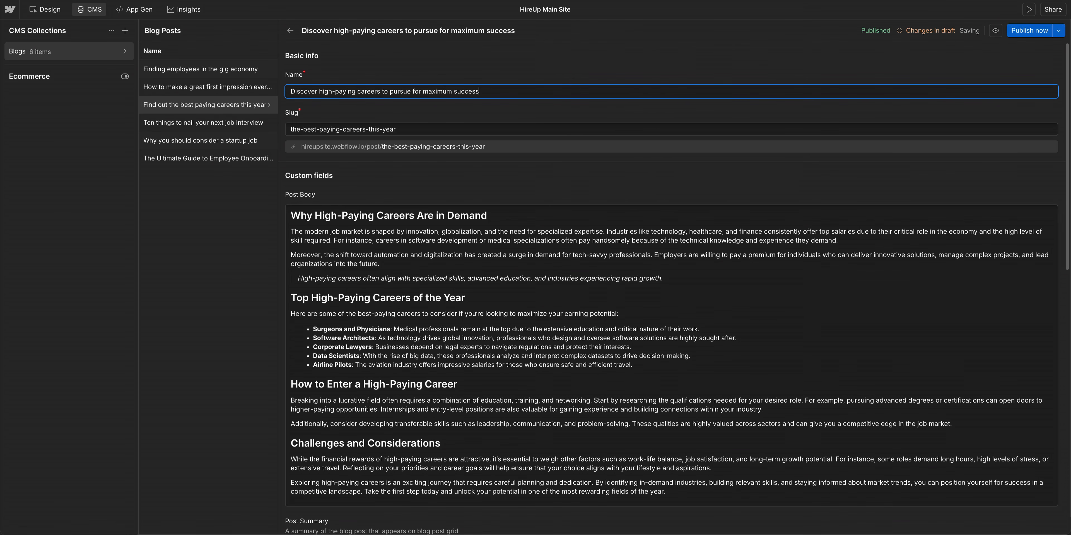
- Publish the renamed item immediately
{"action": "left_click", "coordinate": [1058, 30]}
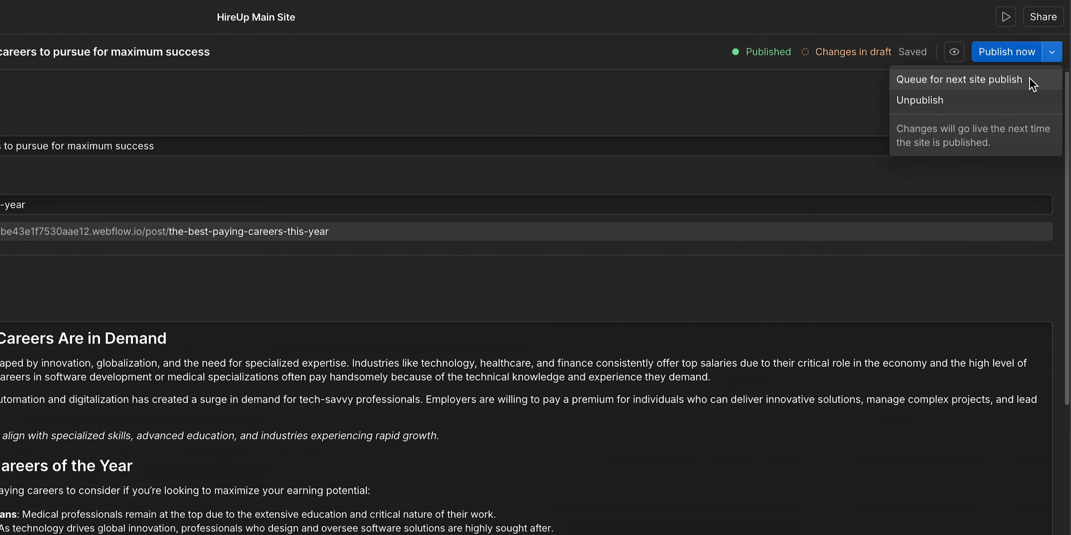
{"action": "left_click", "coordinate": [1020, 62]}
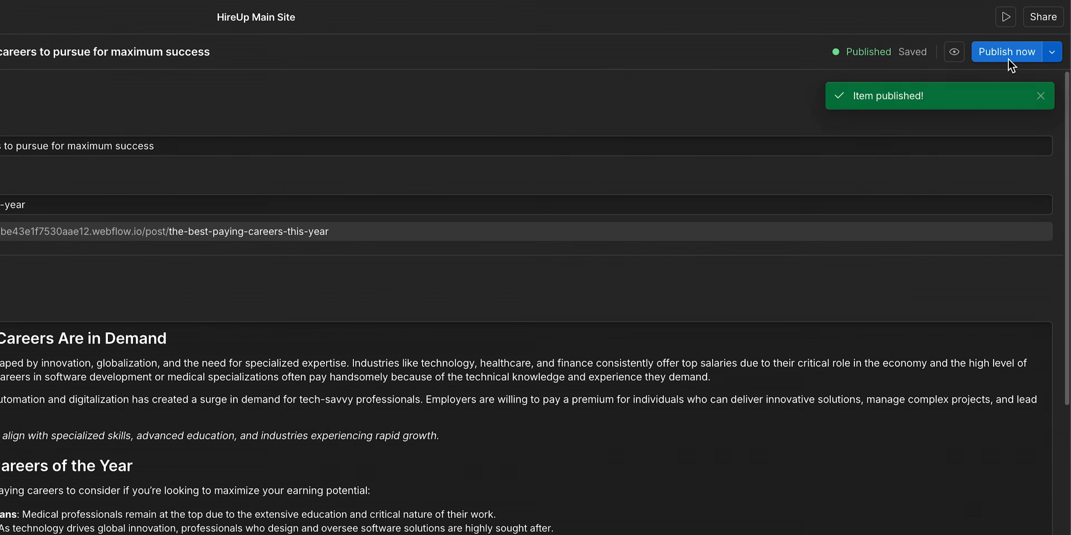
{"action": "left_click", "coordinate": [959, 57]}
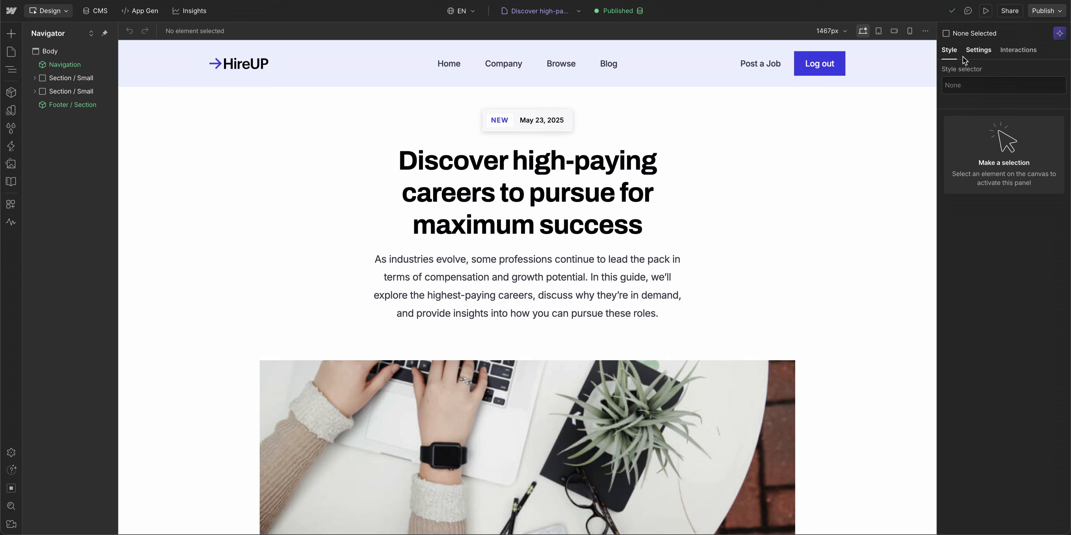
- Edit the blog post page heading directly on the canvas to read "Explore this year's most rewarding career paths"
{"action": "left_click", "coordinate": [580, 183]}
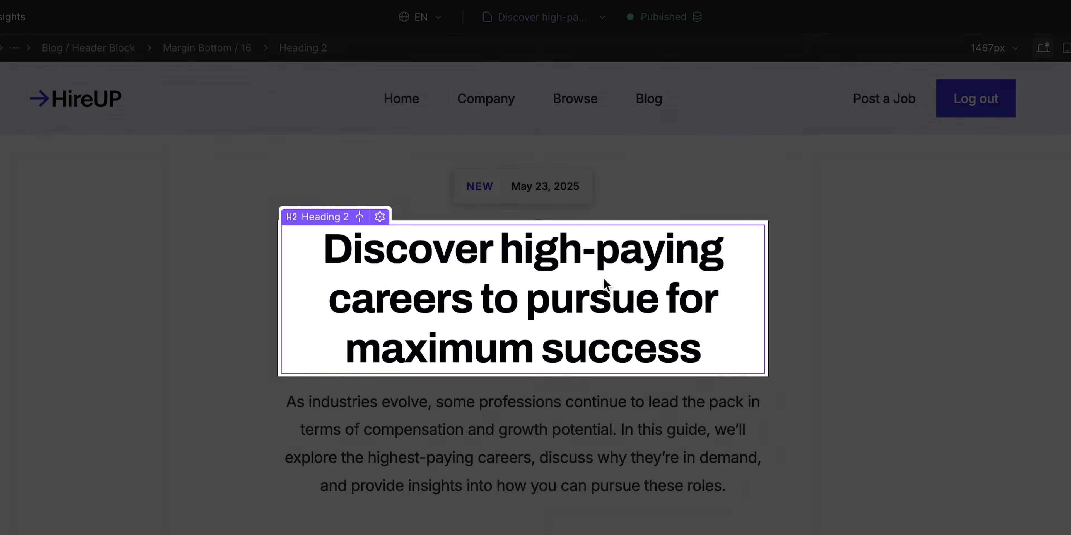
{"action": "left_click", "coordinate": [380, 216]}
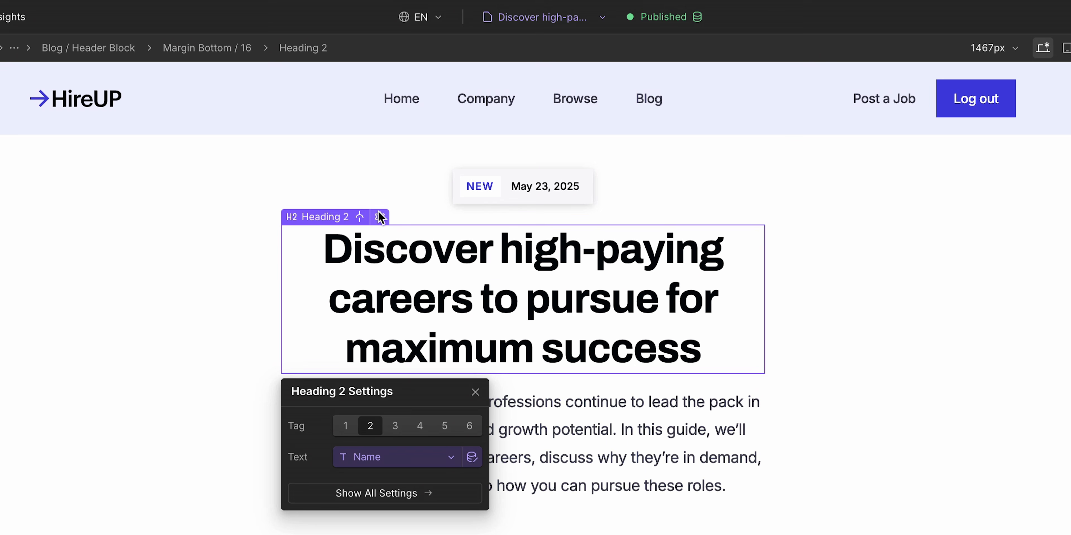
{"action": "triple_click", "coordinate": [448, 284]}
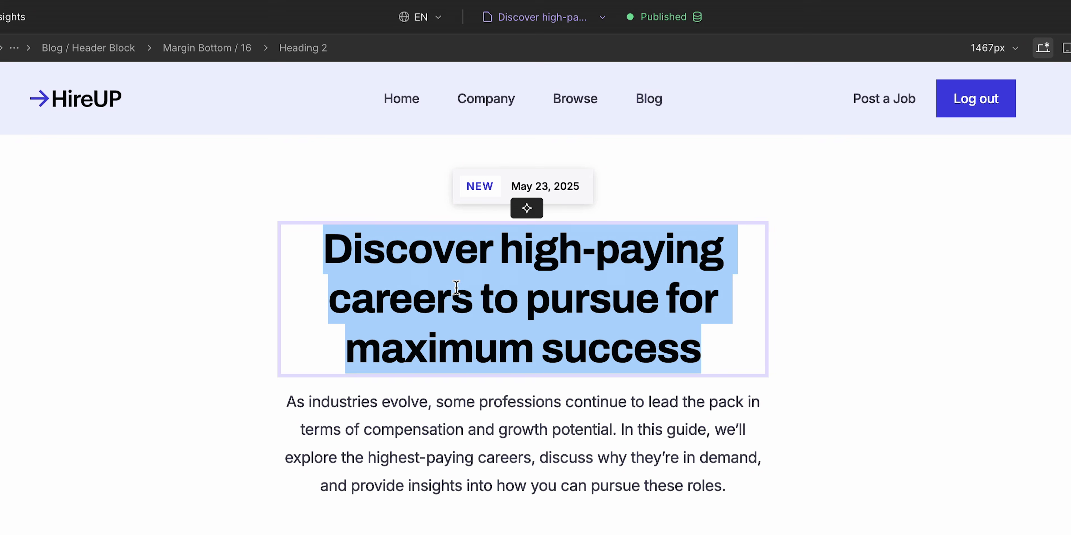
{"action": "type", "text": "Explore this yea"}
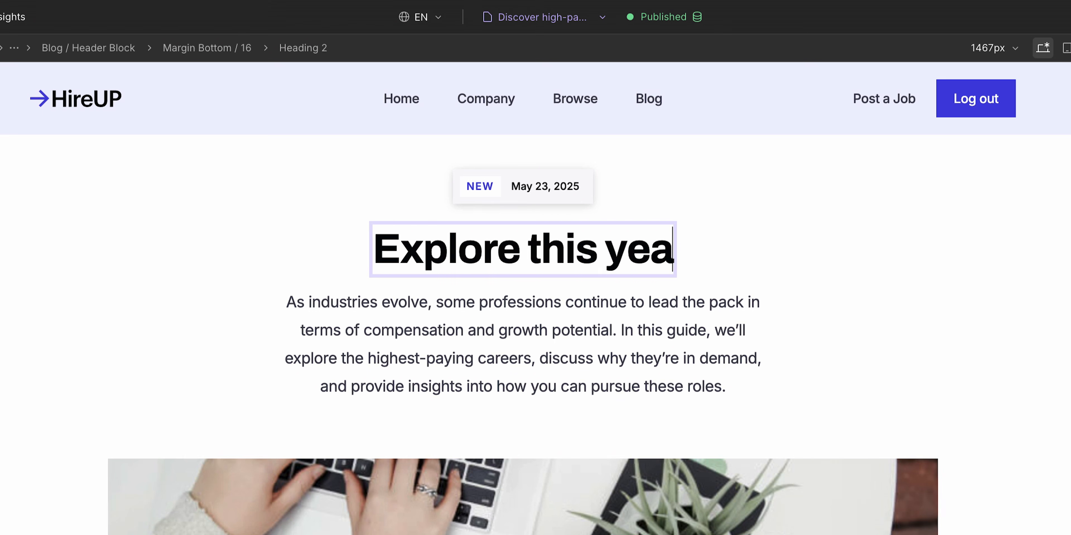
{"action": "type", "text": "r's most rewarding c"}
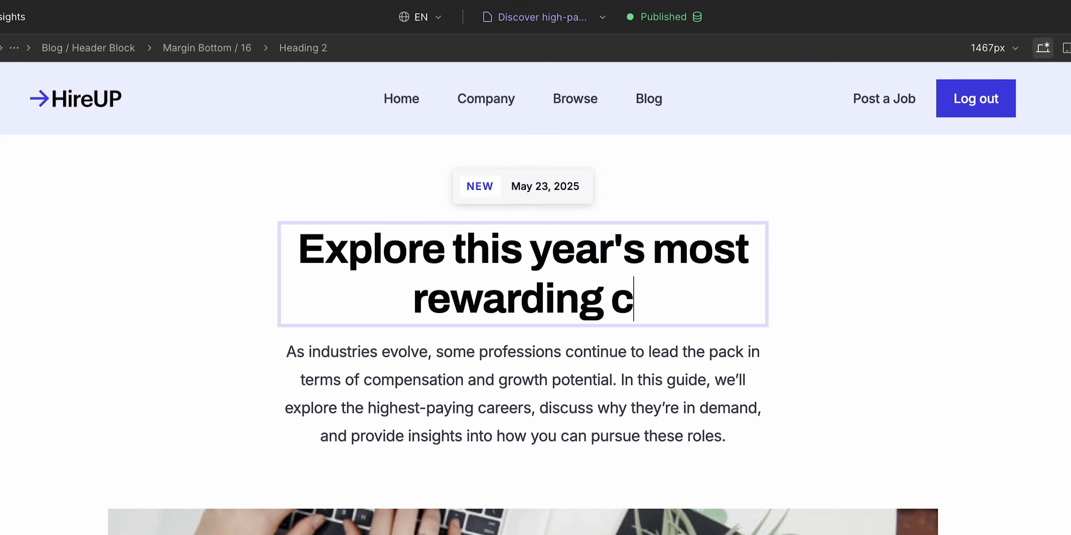
{"action": "type", "text": "areer paths"}
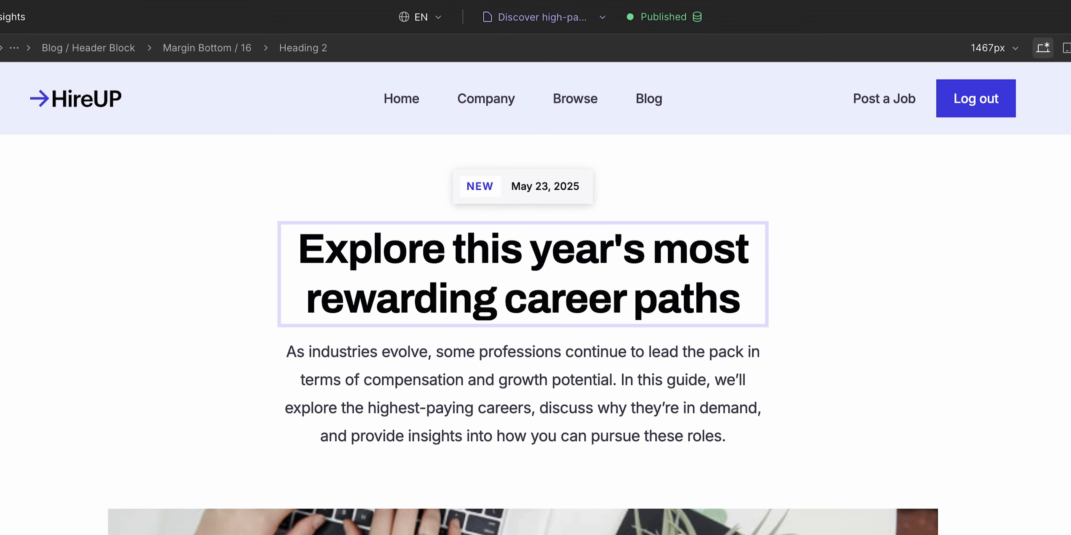
{"action": "key", "text": "Escape"}
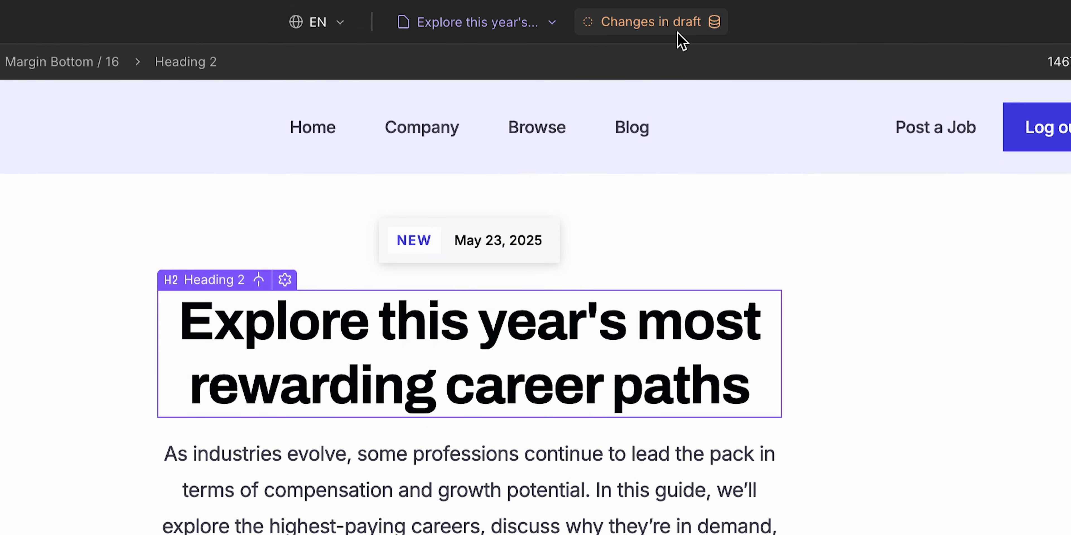
- Open the edited career-paths item from its draft status and expand its publishing options
{"action": "left_click", "coordinate": [682, 40]}
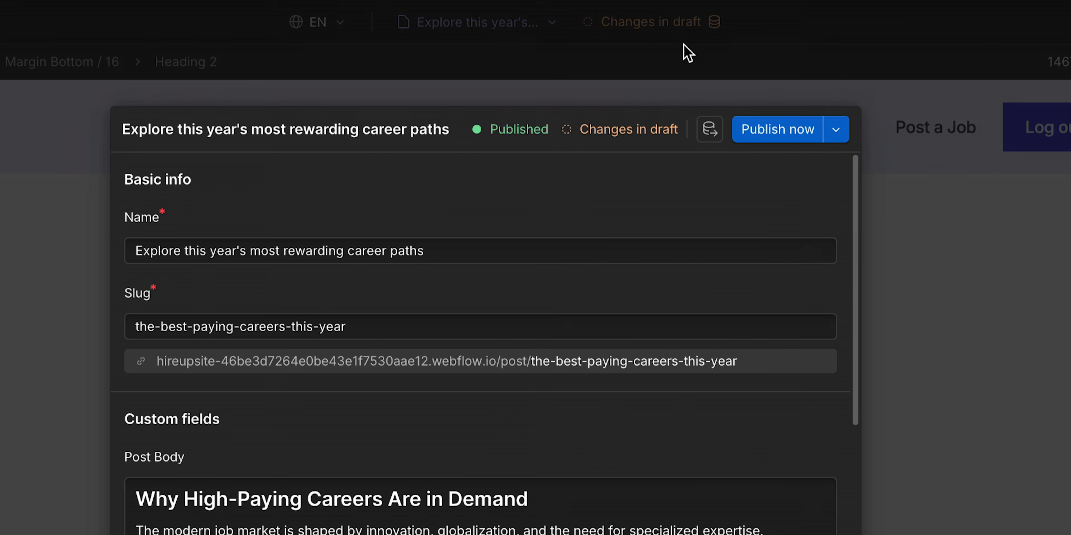
{"action": "left_click", "coordinate": [843, 139]}
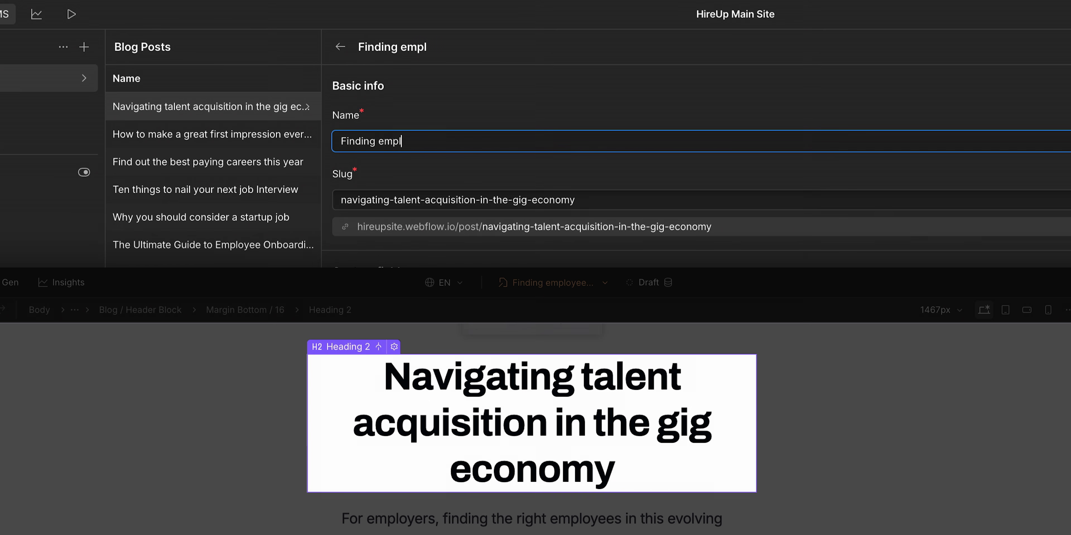
- Rename the blog post item "Finding employees in the gig economy"
{"action": "type", "text": "loyees in the gig economy"}
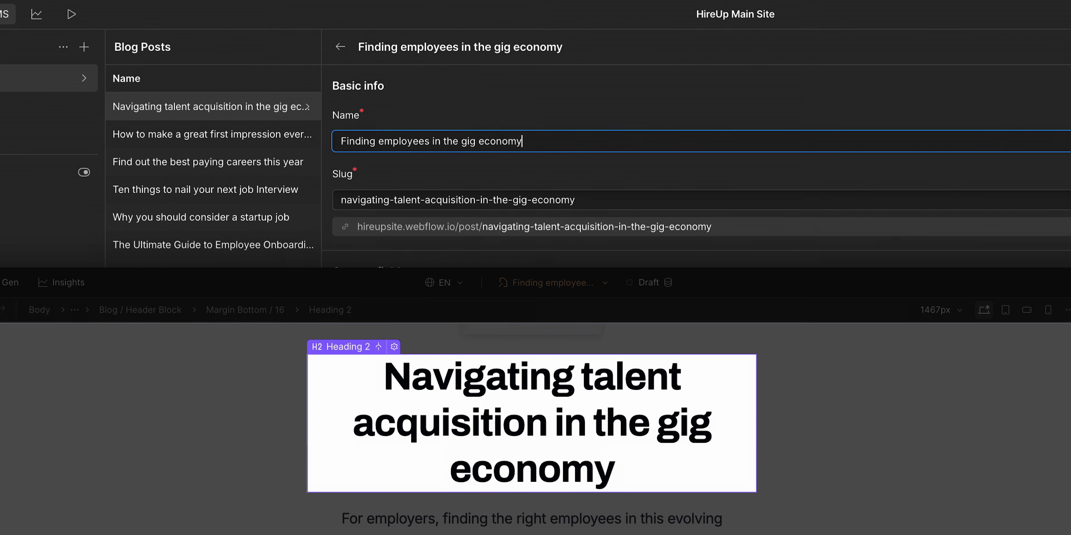
{"action": "left_click", "coordinate": [361, 155]}
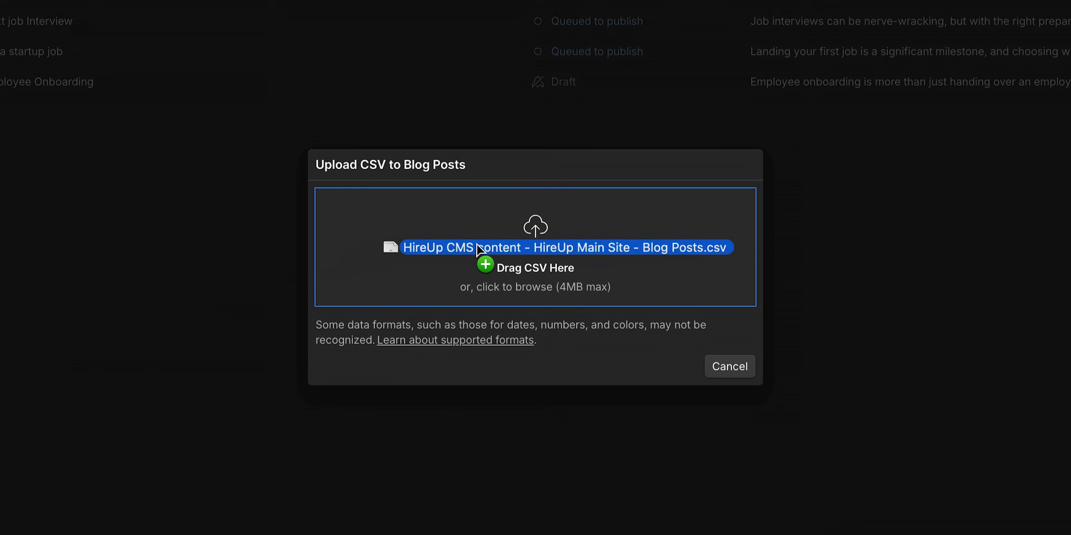
- Continue the CSV upload to Blog Posts with the header row, choosing to import all as new items
{"action": "left_click_drag", "start_coordinate": [477, 249], "coordinate": [479, 249]}
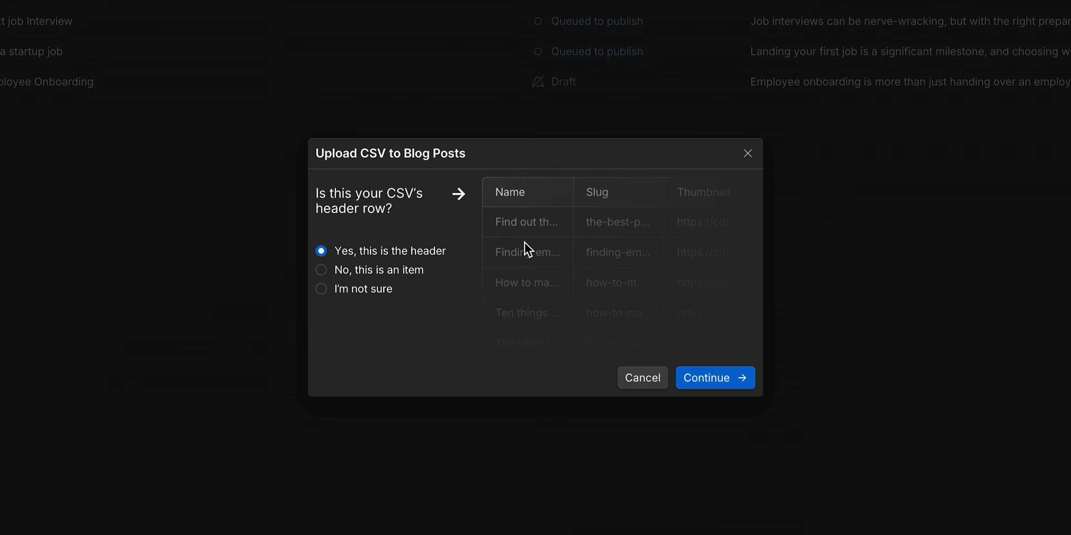
{"action": "left_click", "coordinate": [717, 382]}
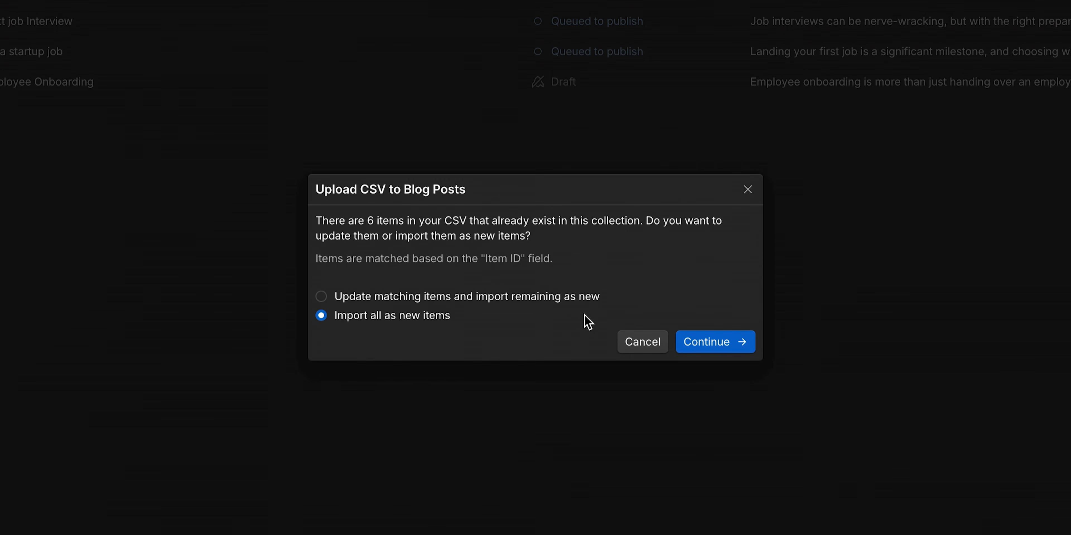
{"action": "left_click", "coordinate": [557, 300]}
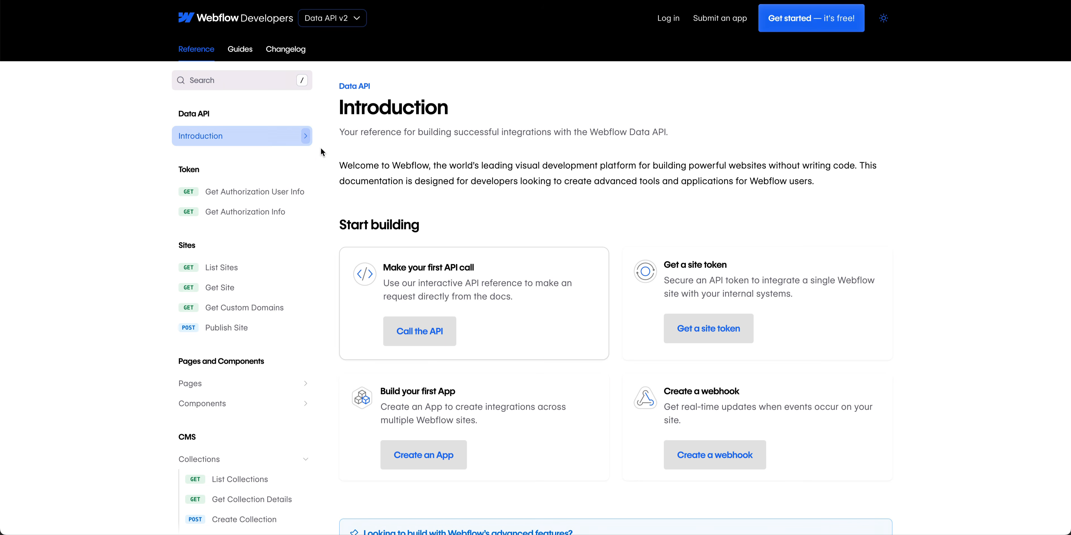
- Browse the Data API reference pages for listing collections and getting collection details
{"action": "scroll", "coordinate": [287, 192], "scroll_direction": "down", "scroll_amount": 5}
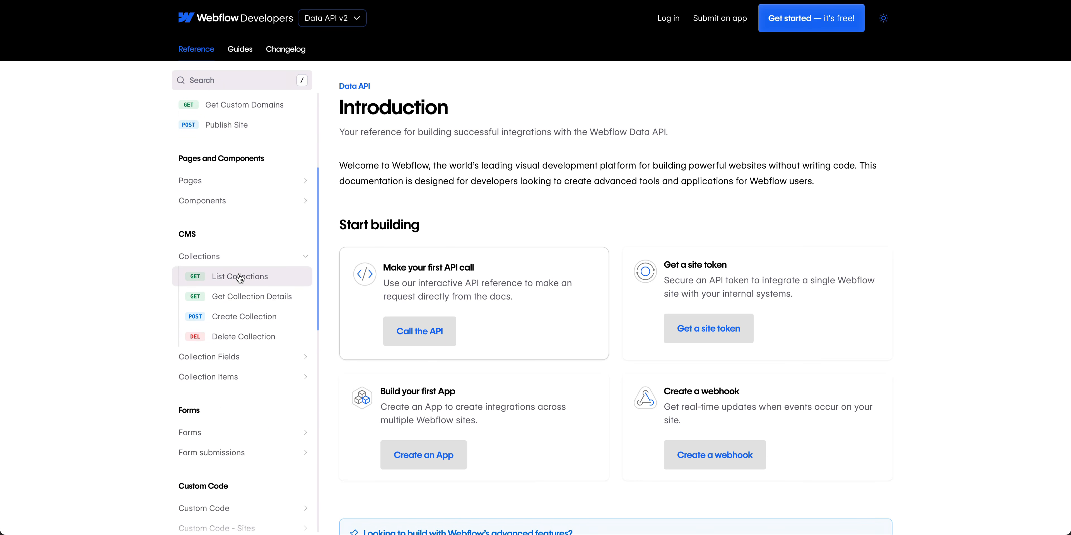
{"action": "left_click", "coordinate": [239, 278]}
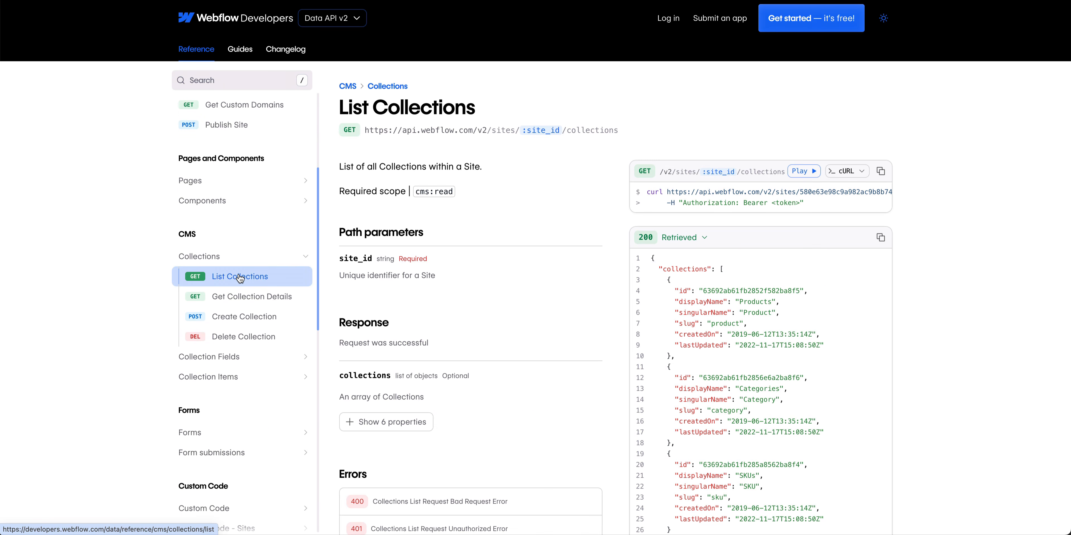
{"action": "left_click", "coordinate": [252, 305]}
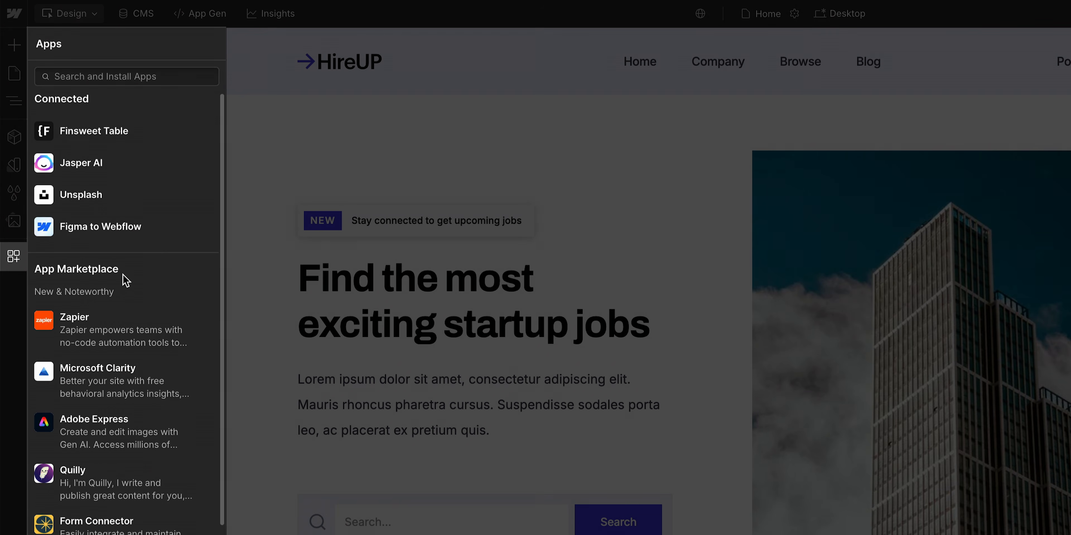
{"action": "scroll", "coordinate": [123, 276], "scroll_direction": "down", "scroll_amount": 8}
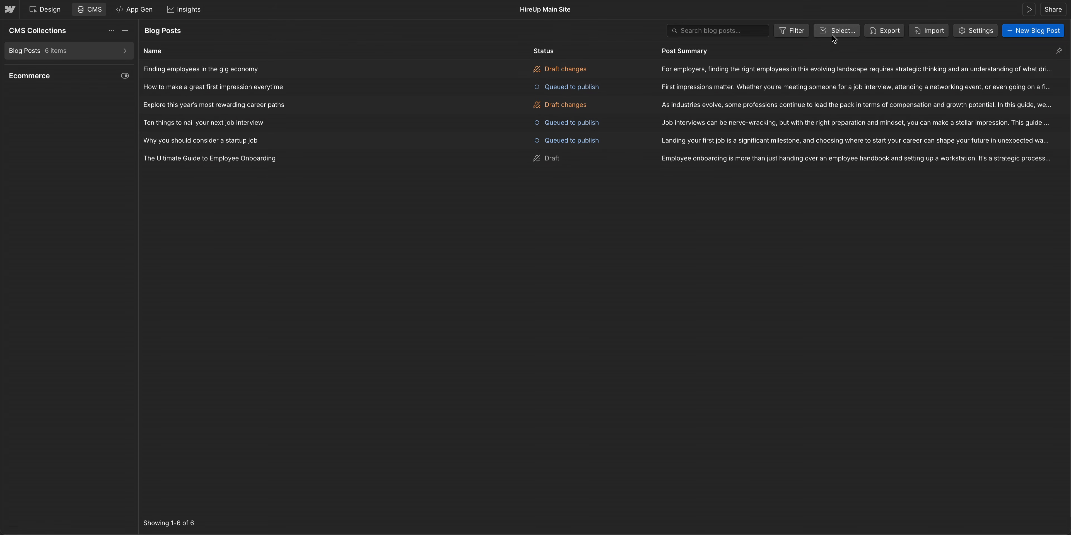
- Select the gig economy, first impression and job interview posts and apply a bulk update action to them
{"action": "left_click", "coordinate": [831, 35]}
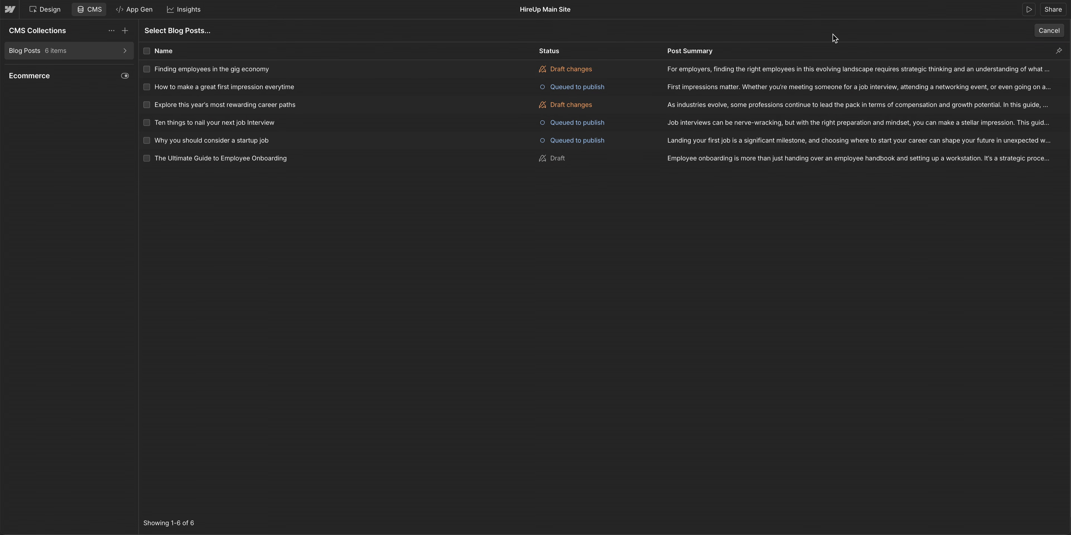
{"action": "left_click", "coordinate": [663, 71]}
{"action": "left_click", "coordinate": [657, 86]}
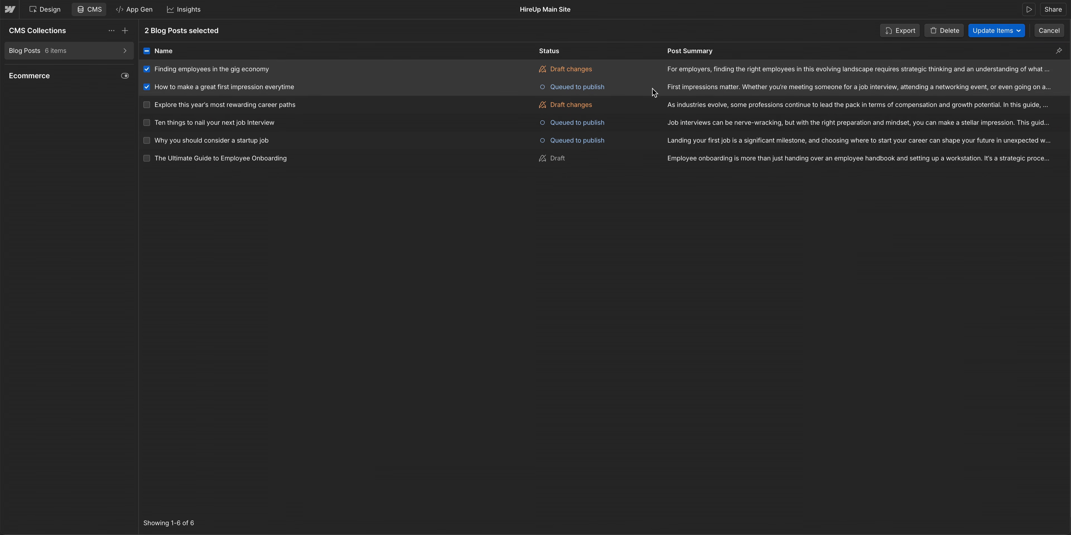
{"action": "left_click", "coordinate": [635, 125]}
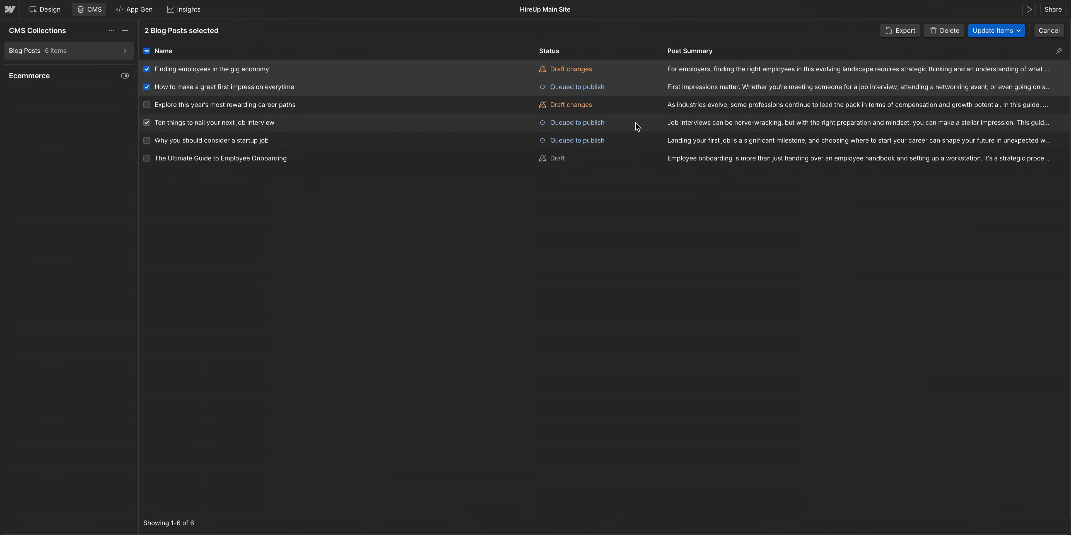
{"action": "left_click", "coordinate": [974, 35]}
{"action": "left_click", "coordinate": [983, 63]}
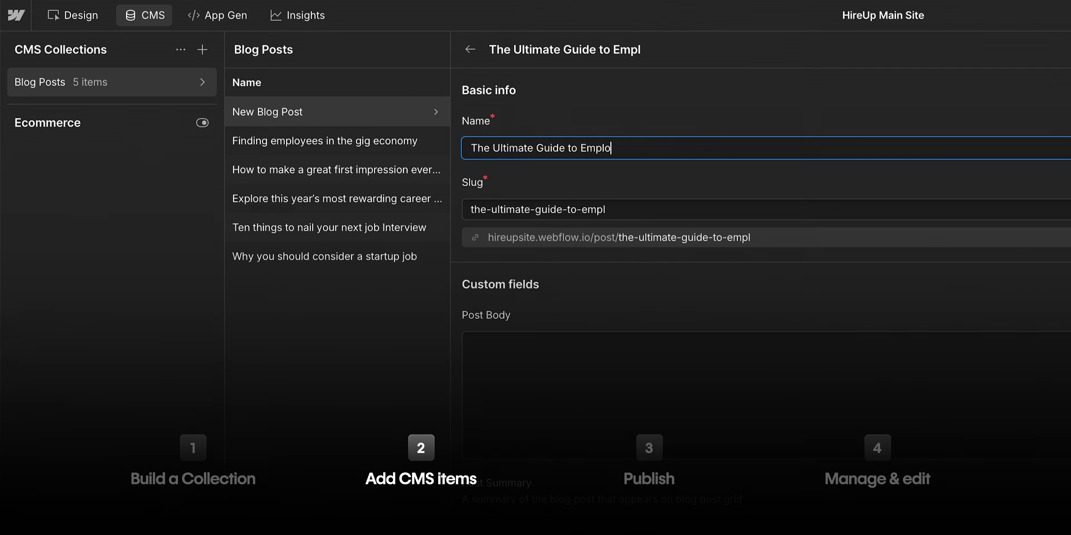
- Name the new blog post "The Ultimate Guide to Employee Onboarding"
{"action": "type", "text": "oyee Onboarding"}
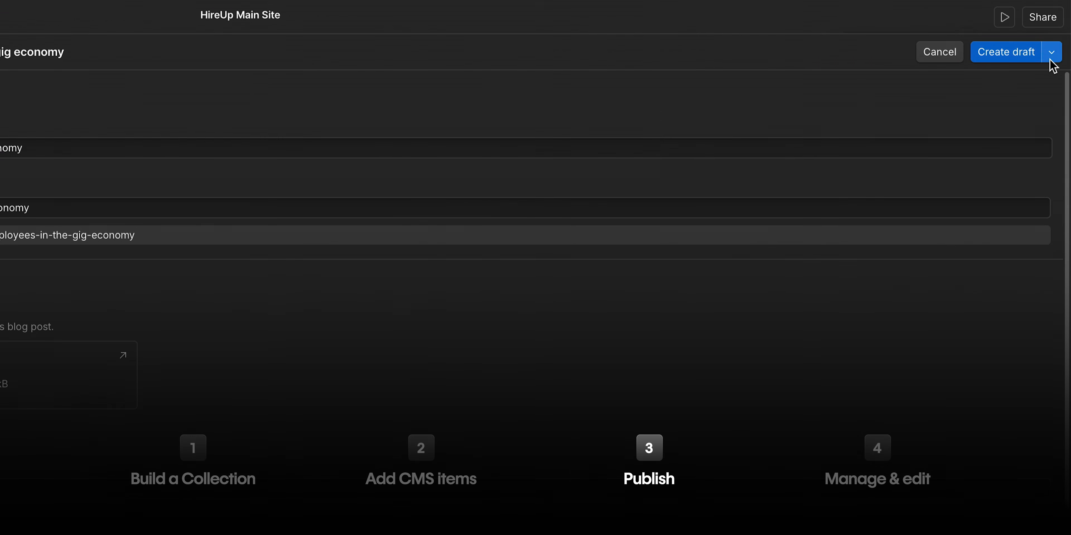
{"action": "left_click", "coordinate": [1045, 51]}
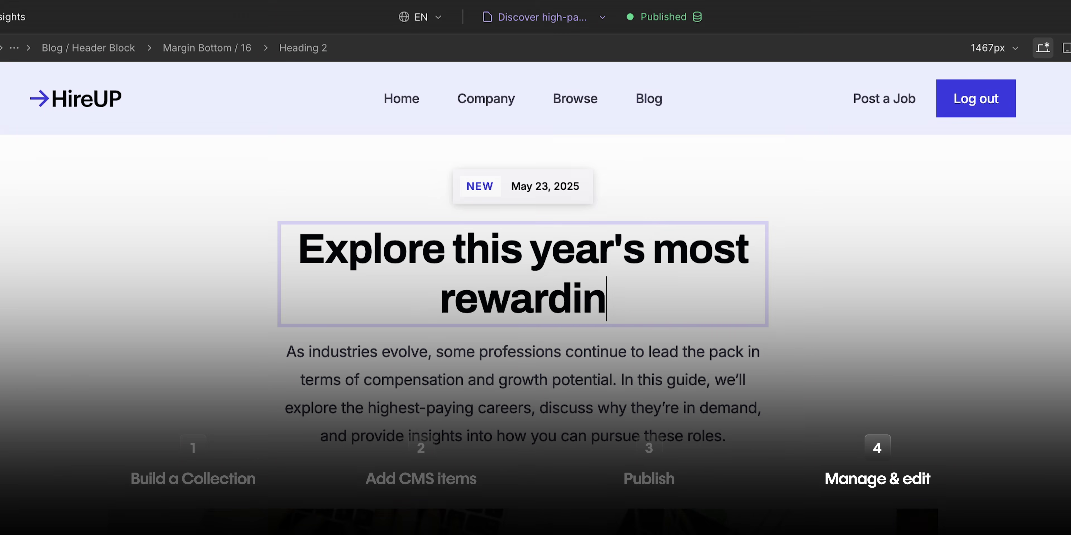
- Edit the page heading on the canvas to read "Explore this year's most rewarding career paths"
{"action": "type", "text": "g career paths"}
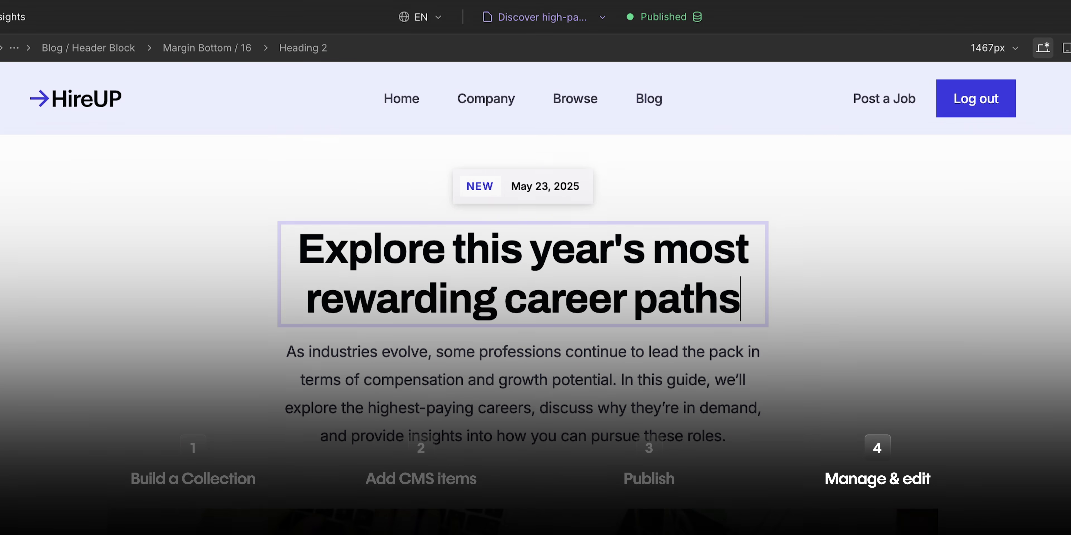